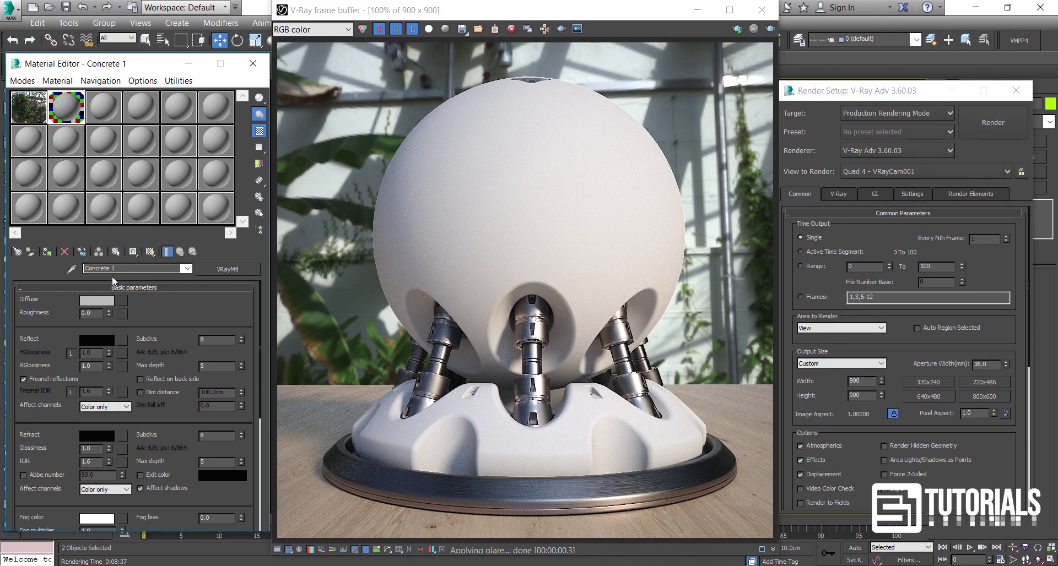
- Put a Standard Composite map in Concrete 1's Diffuse slot and add a Layer 2
left_click_drag(118, 268, 73, 270)
left_click(124, 268)
left_click(122, 300)
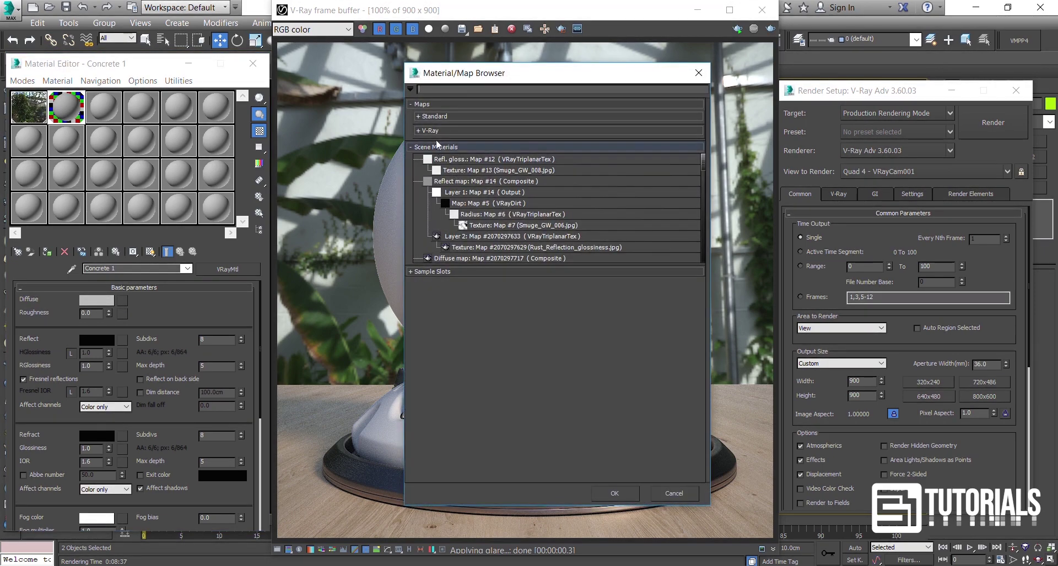
left_click(432, 130)
left_click(433, 117)
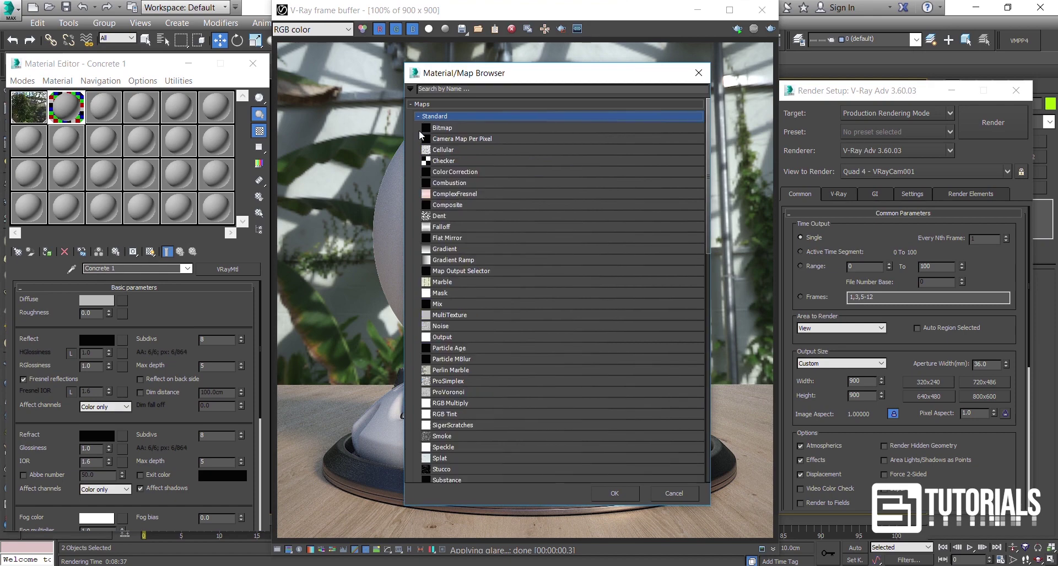
double_click(459, 204)
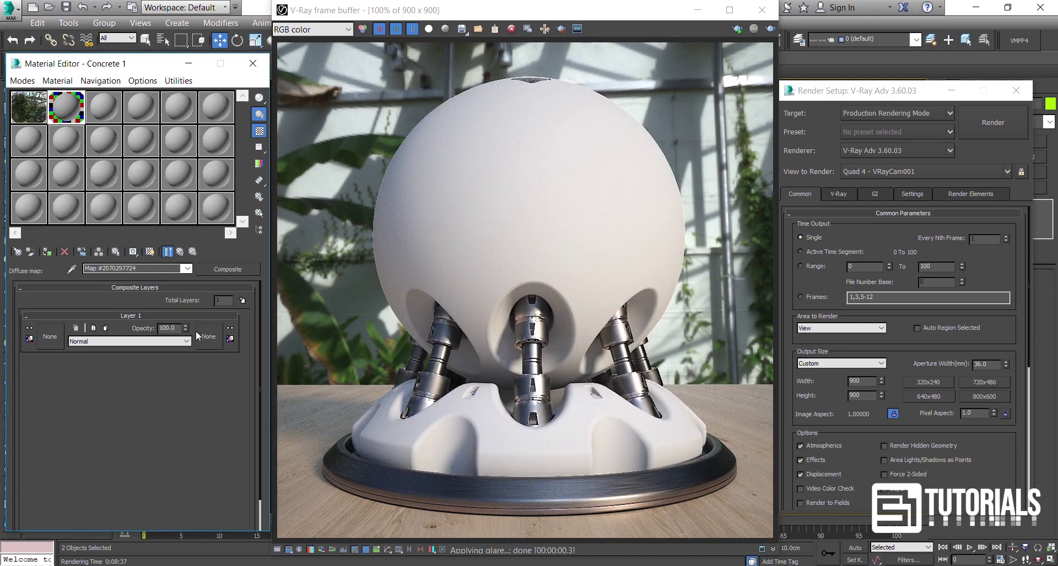
left_click(243, 302)
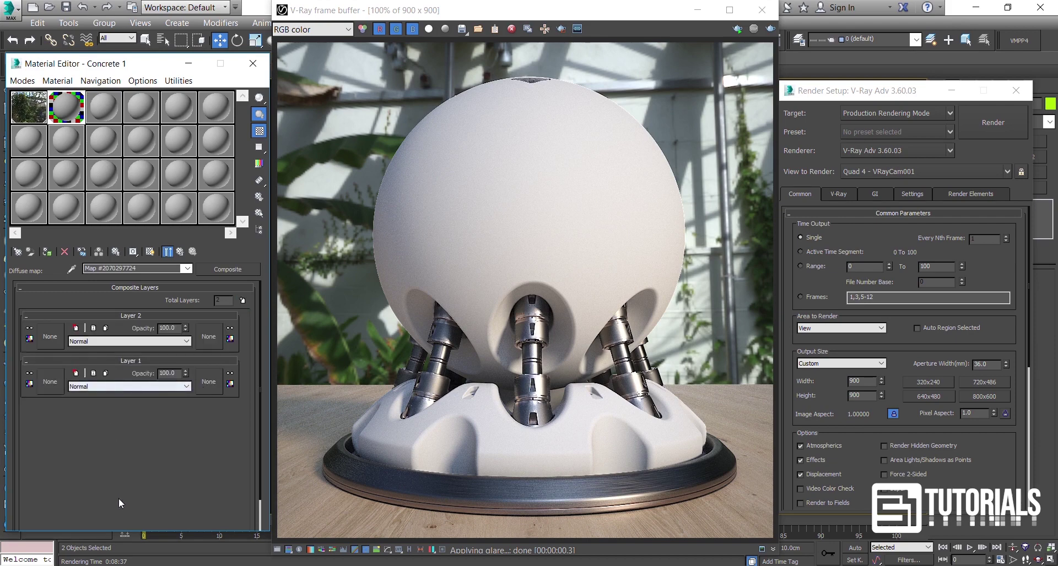
- Load Concrete - Diffuse into Composite Layer 1 and open an enlarged sample-slot preview
key("alt+Tab")
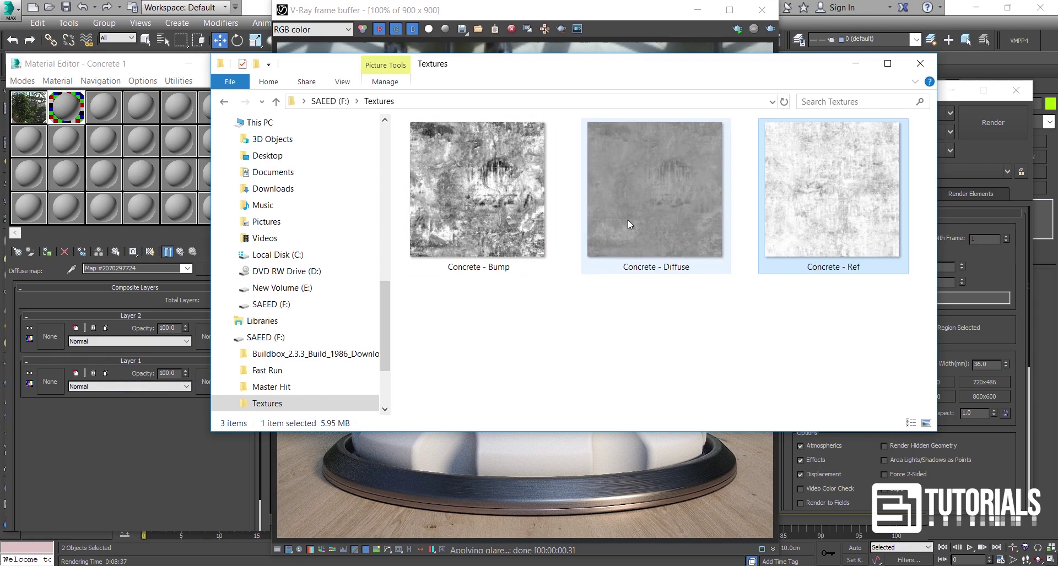
left_click_drag(662, 194, 51, 382)
left_click(79, 426)
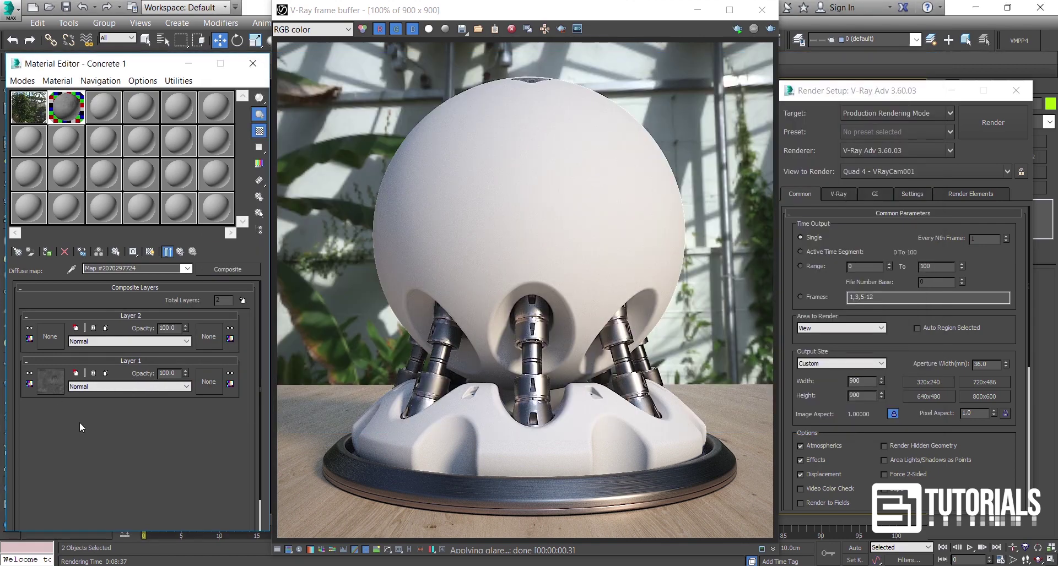
double_click(64, 109)
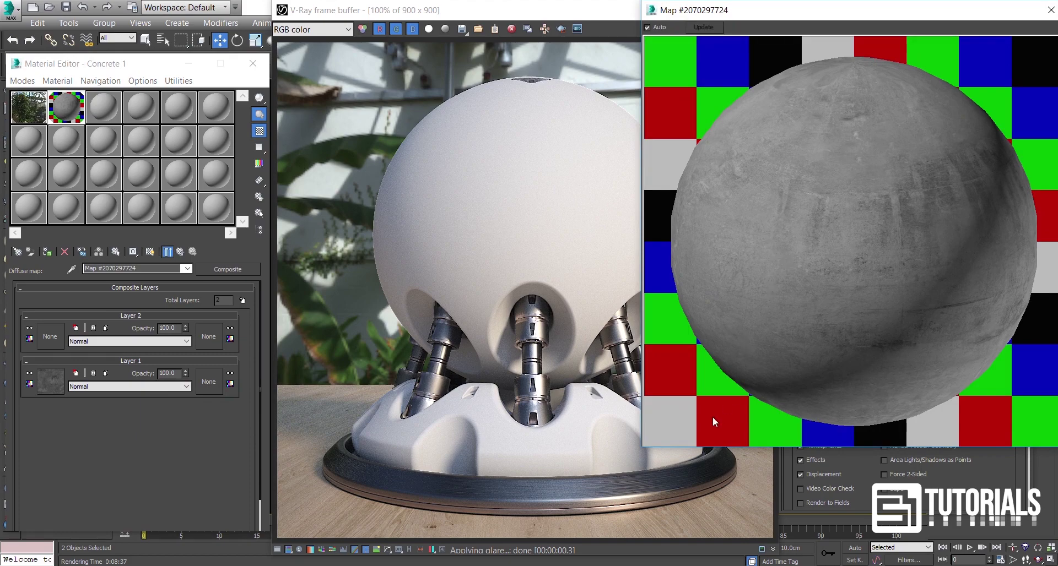
left_click_drag(642, 450, 699, 407)
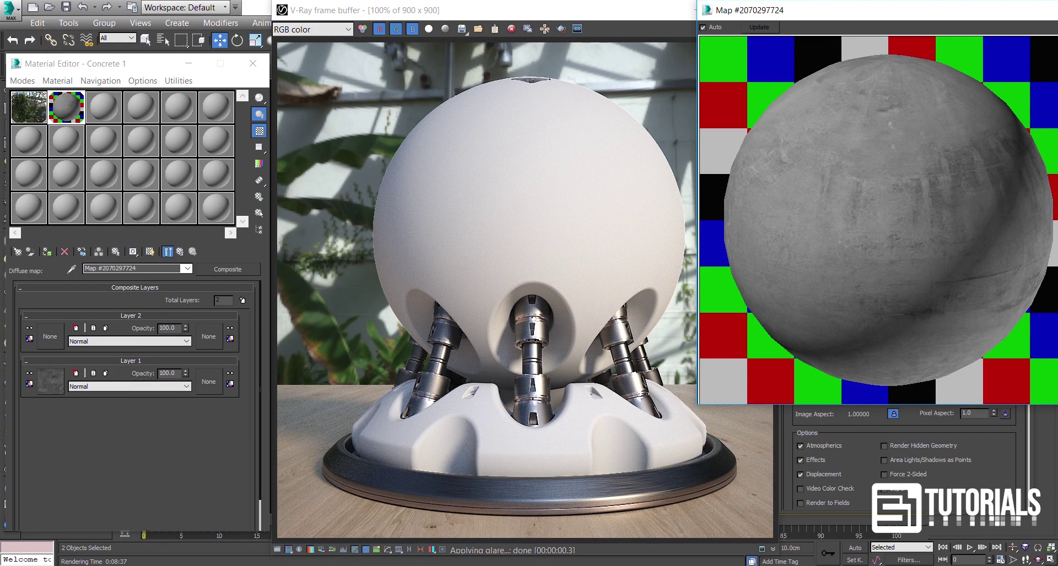
- Load the Concrete - Ref texture into Composite Layer 2
key("alt+Tab")
left_click(807, 190)
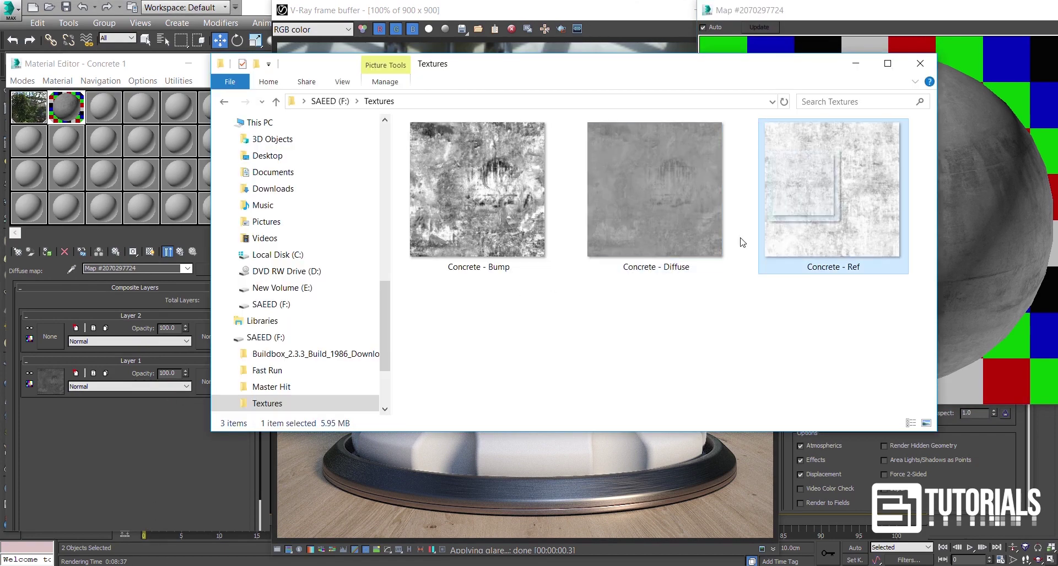
left_click_drag(742, 242, 48, 340)
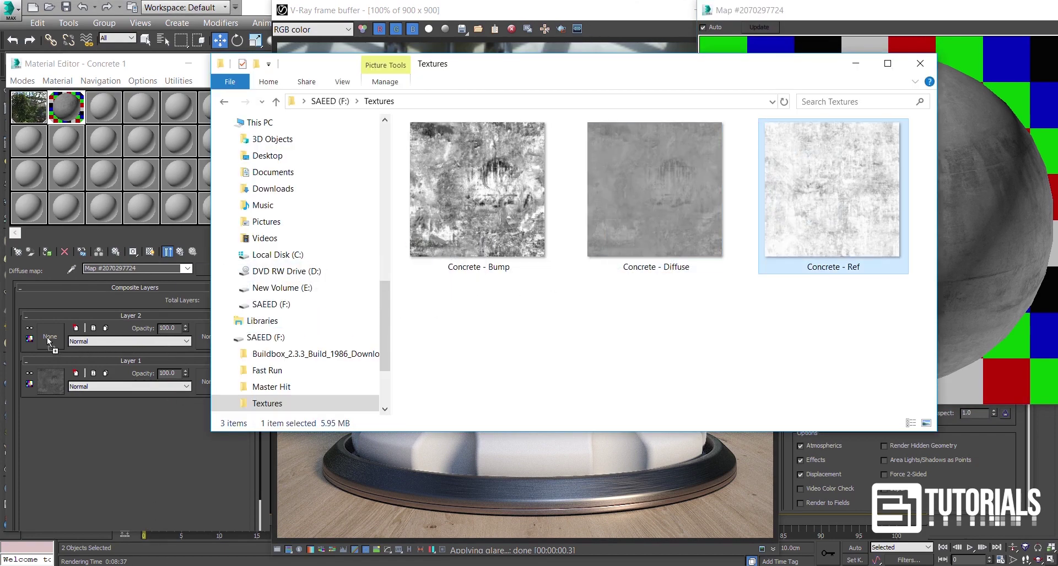
left_click(104, 431)
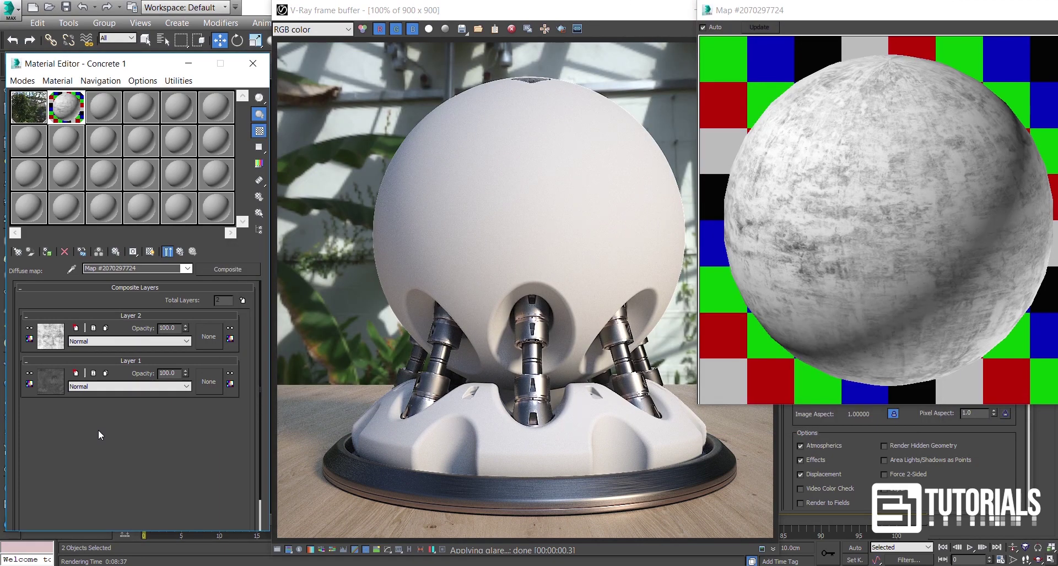
- Set the Blur of Layer 1's concrete bitmap to 0.1
left_click(56, 388)
double_click(49, 397)
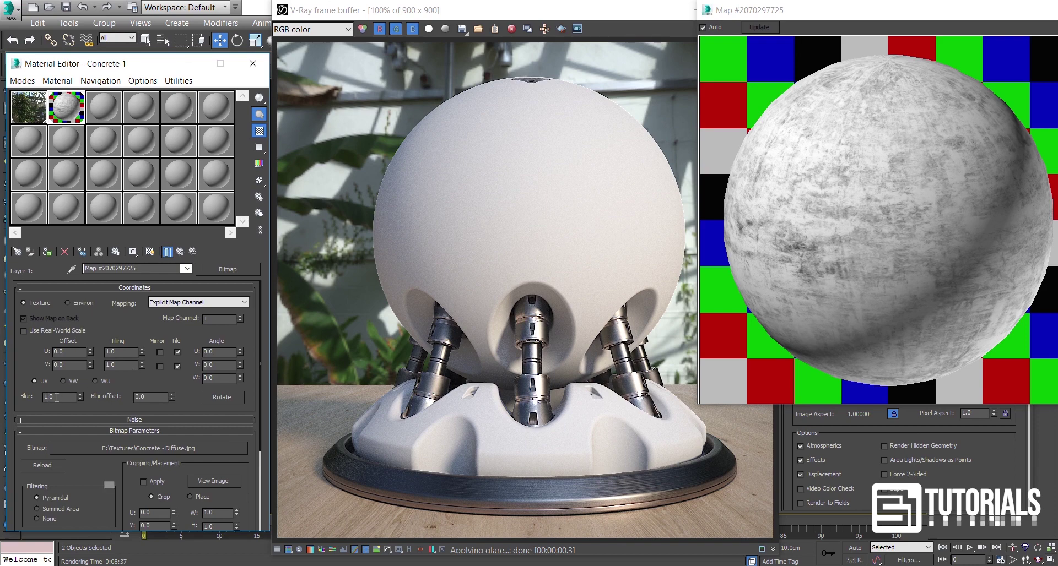
type("0.1")
key("Return")
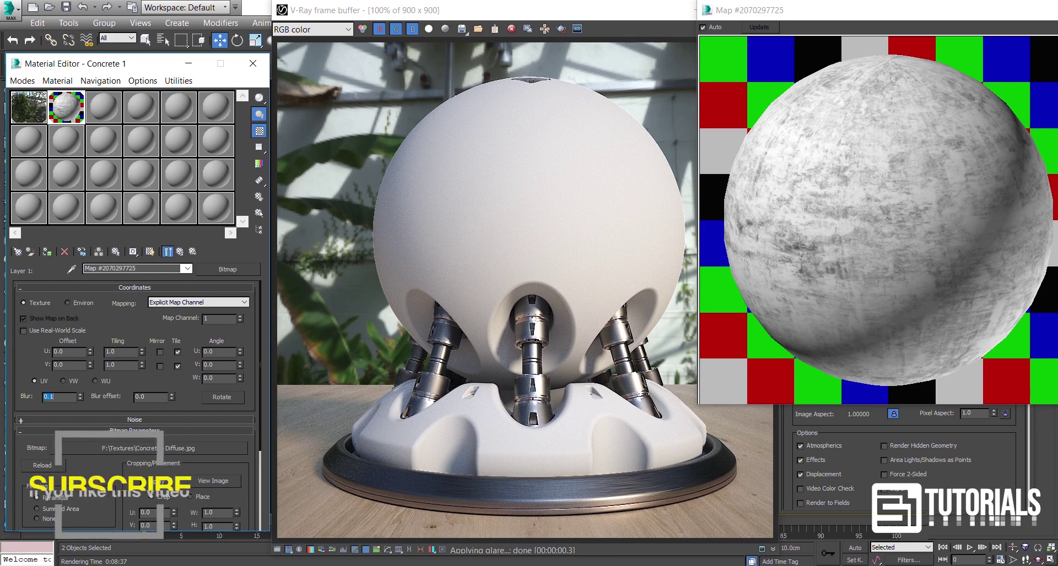
- Wrap Layer 1's bitmap in a ColorCorrection map, keeping it as sub-map, with Advanced lightness
left_click(226, 270)
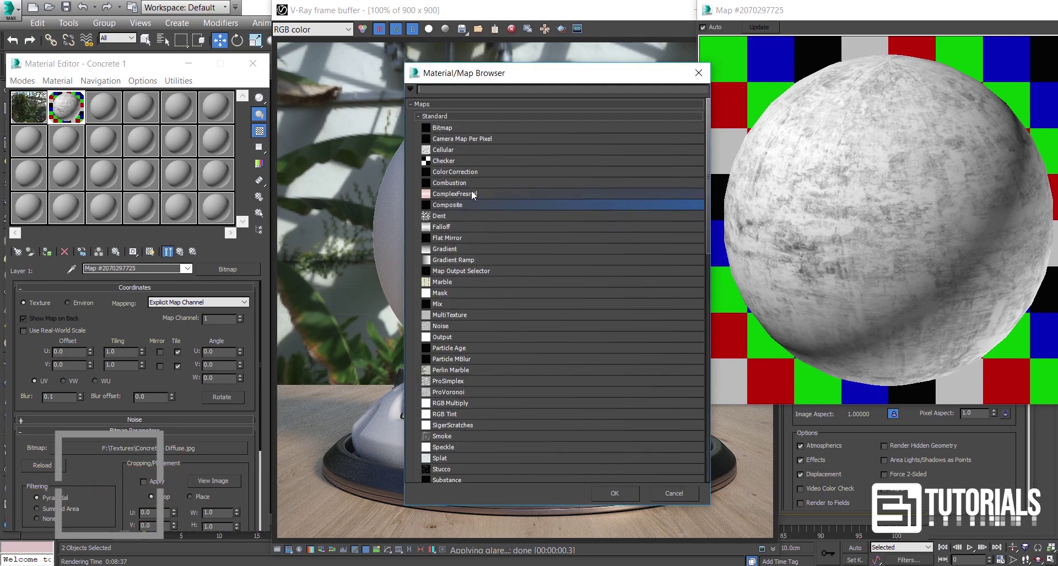
double_click(474, 173)
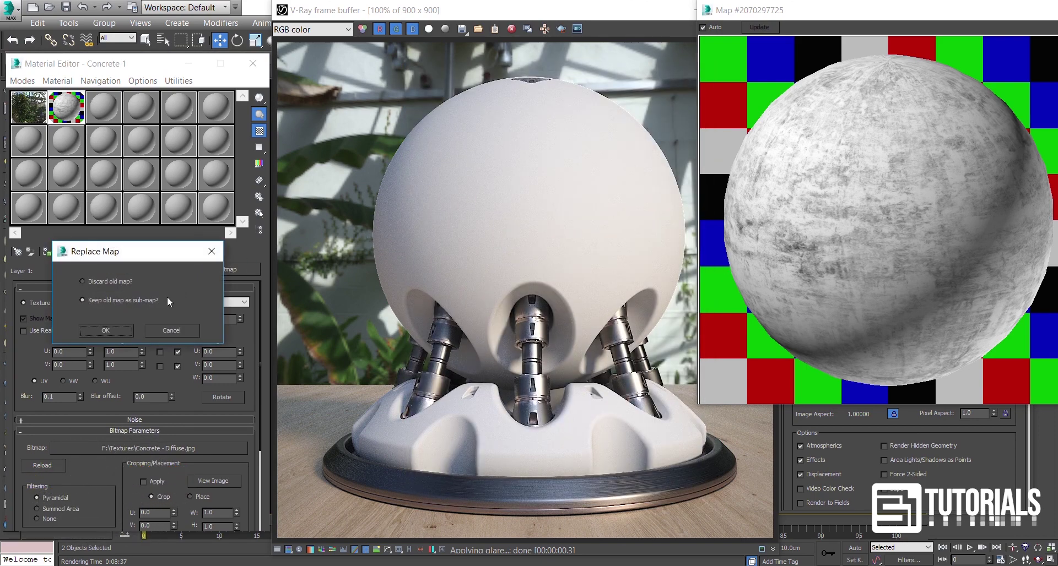
left_click(119, 332)
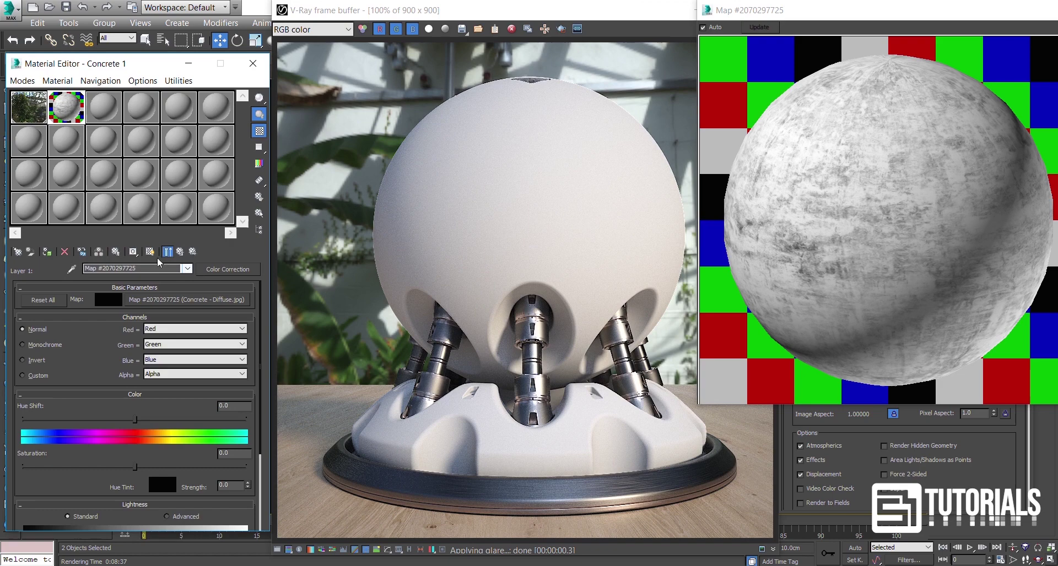
left_click(149, 252)
left_click_drag(150, 457, 164, 358)
left_click(166, 405)
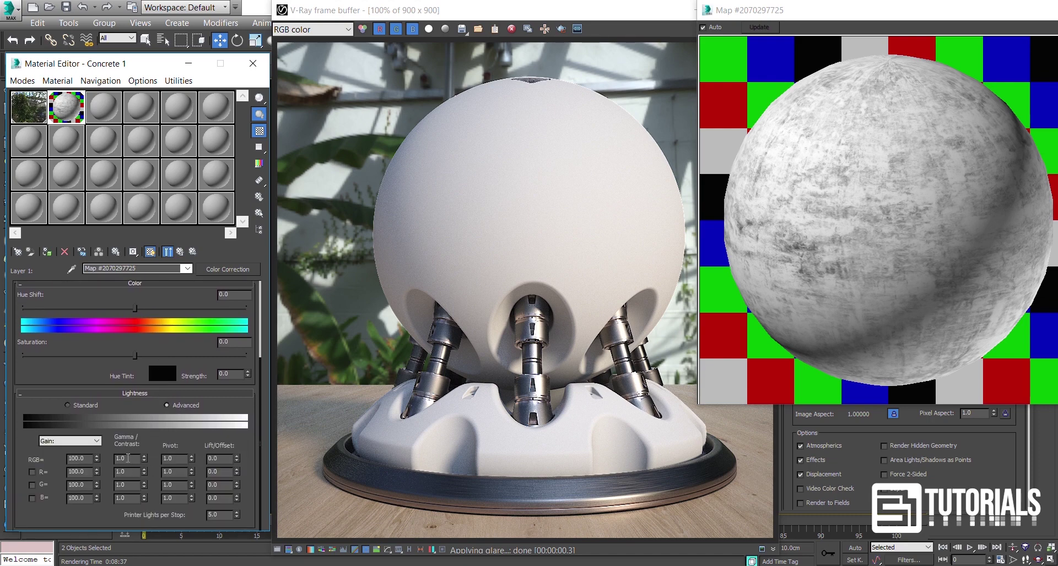
- Hide Layer 2 and set Layer 1's color correction RGB gamma to 0.8
left_click(181, 253)
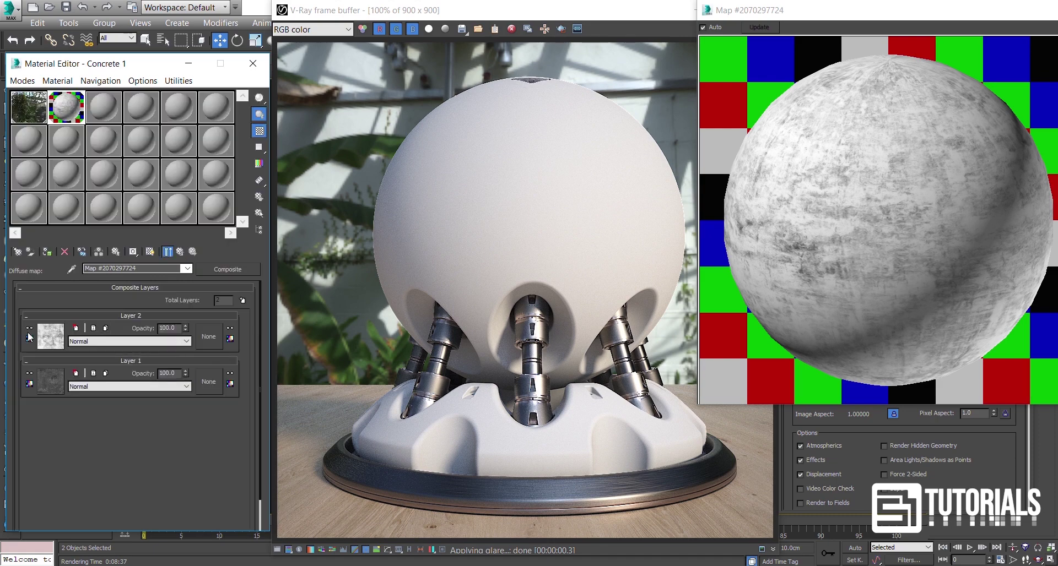
left_click(30, 328)
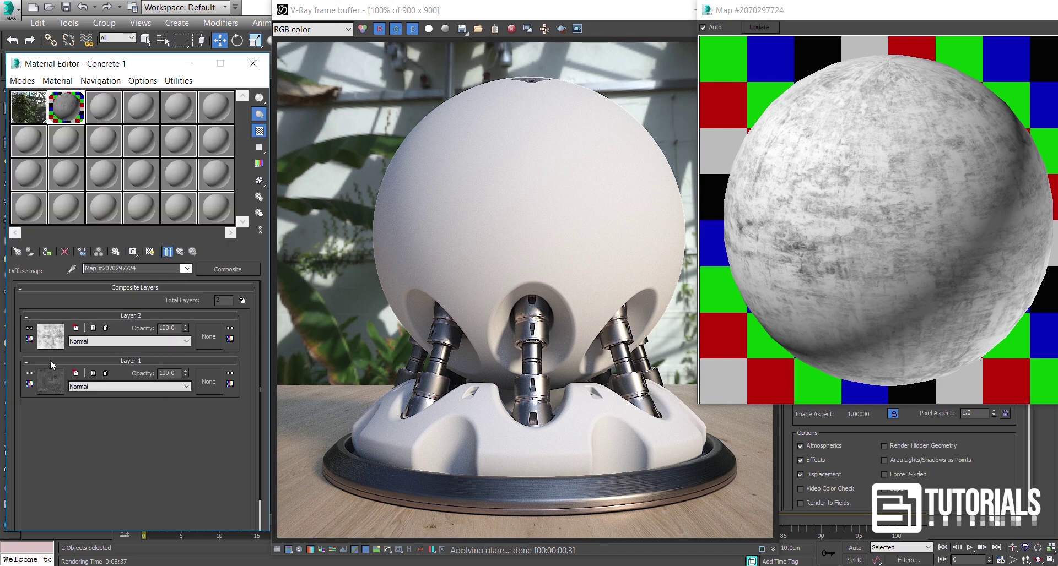
left_click(52, 383)
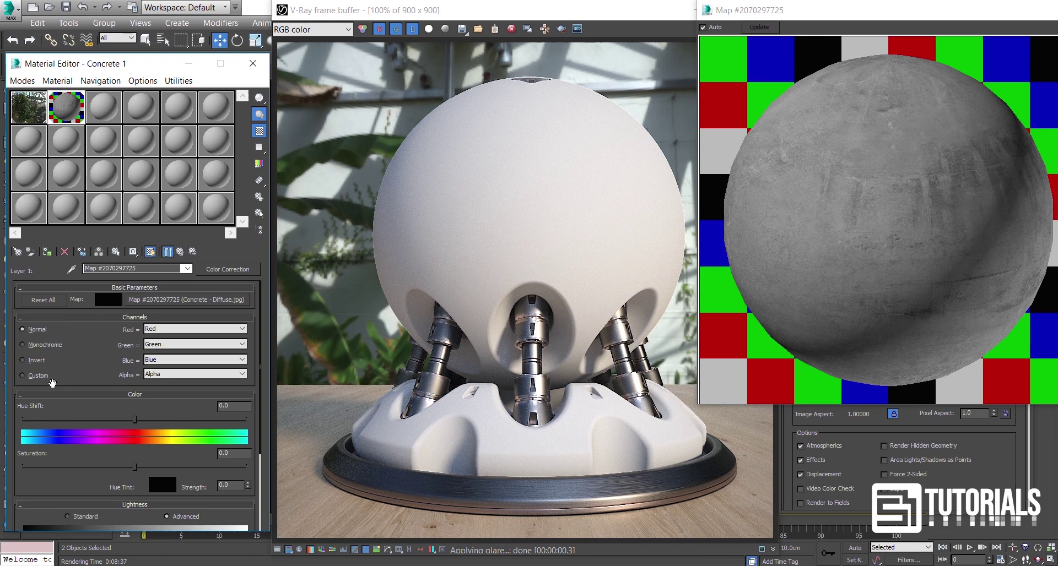
left_click_drag(84, 366, 87, 254)
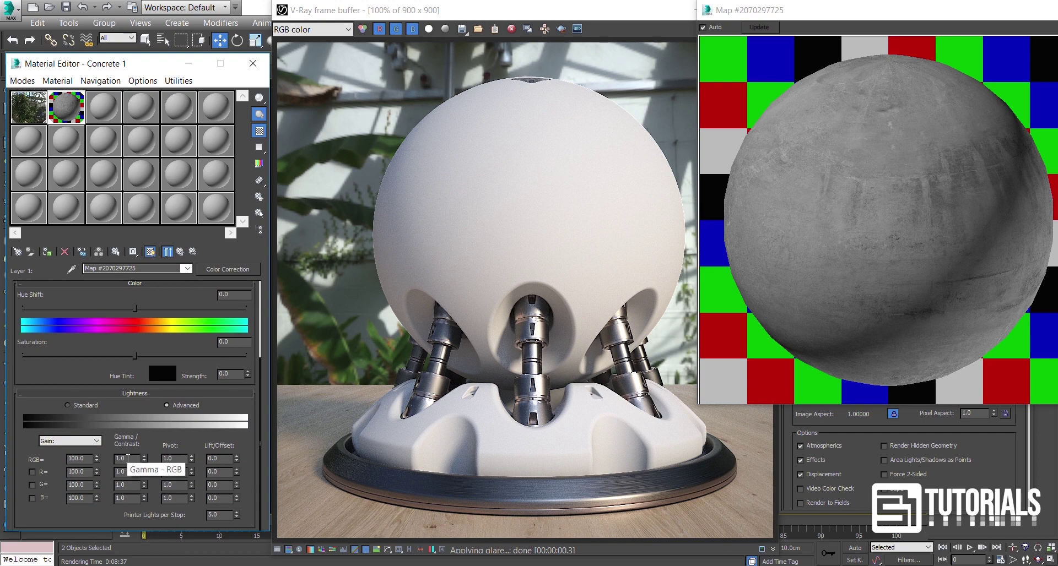
double_click(123, 458)
type("0.8")
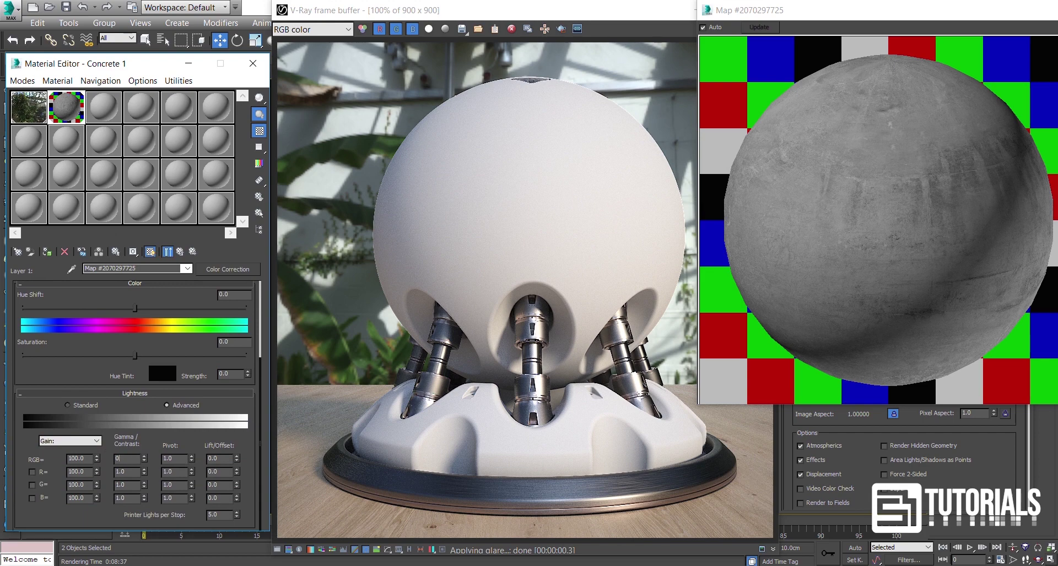
key("Return")
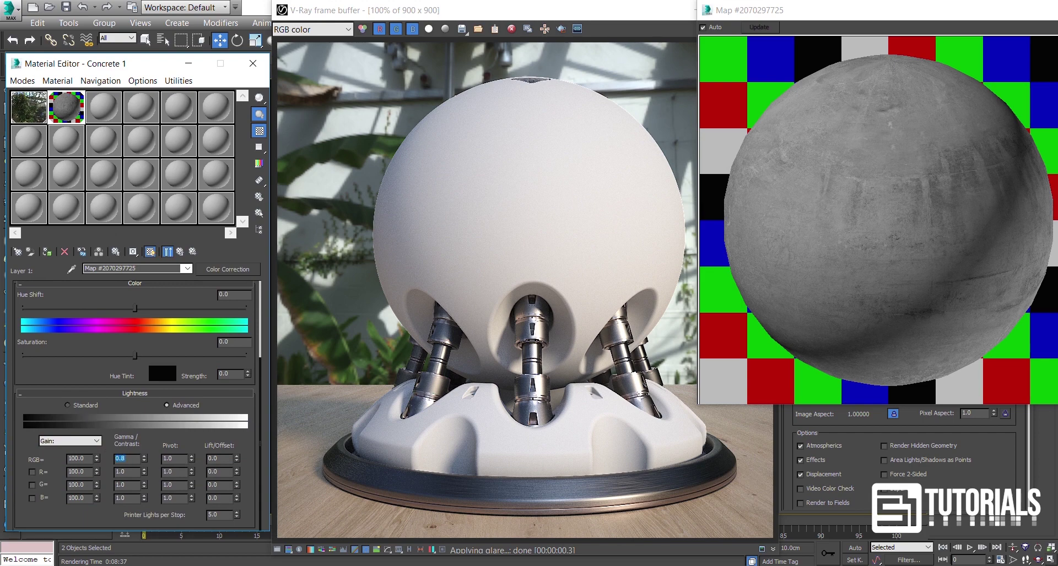
left_click(181, 253)
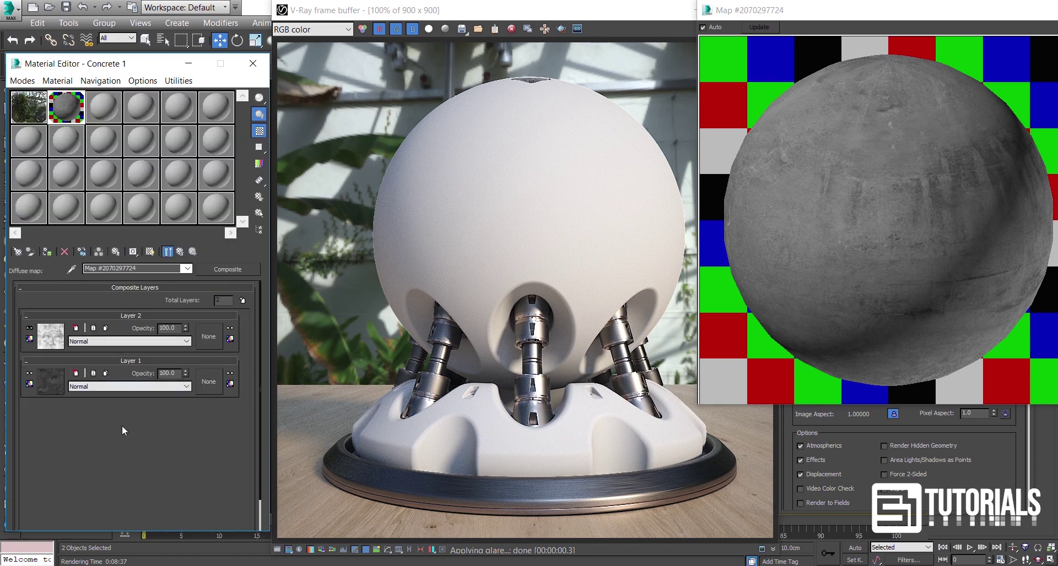
- Unhide Composite Layer 2 and set its opacity to 25
left_click(30, 328)
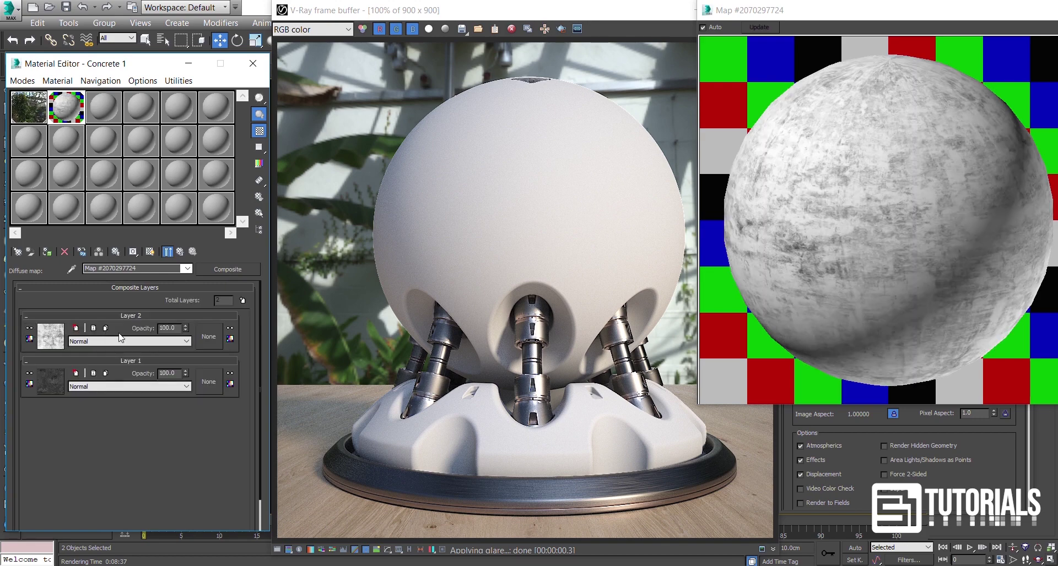
left_click(168, 328)
type("25")
key("Return")
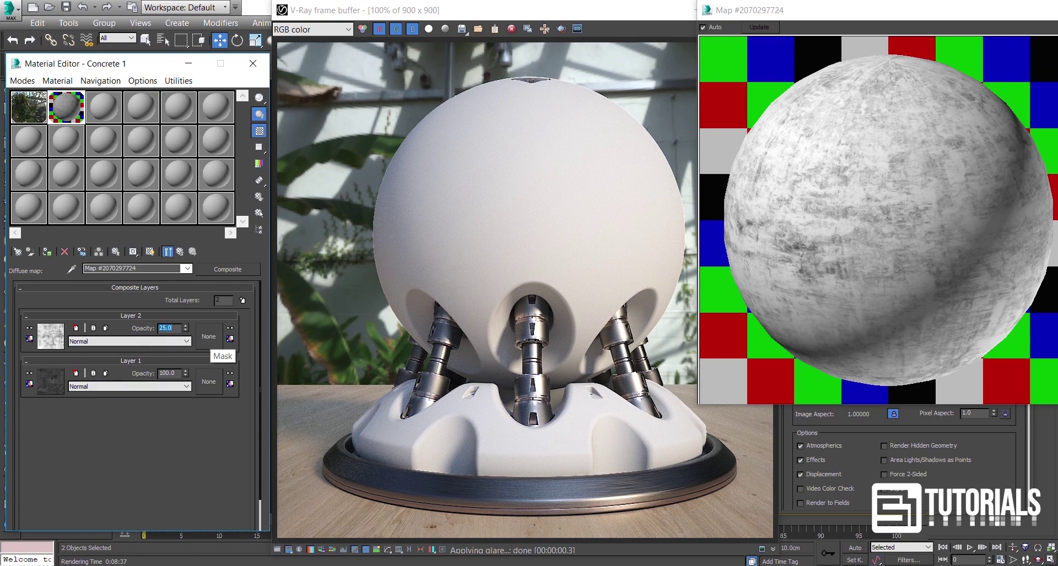
- Set Layer 2's blend mode to Multiply and go back to Concrete 1's parameters
left_click(172, 341)
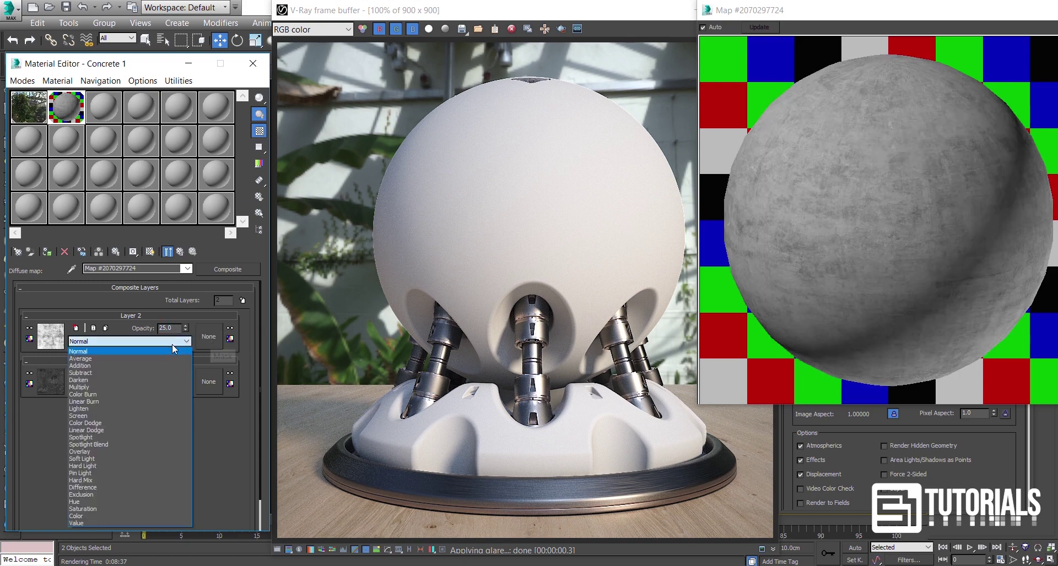
left_click(129, 387)
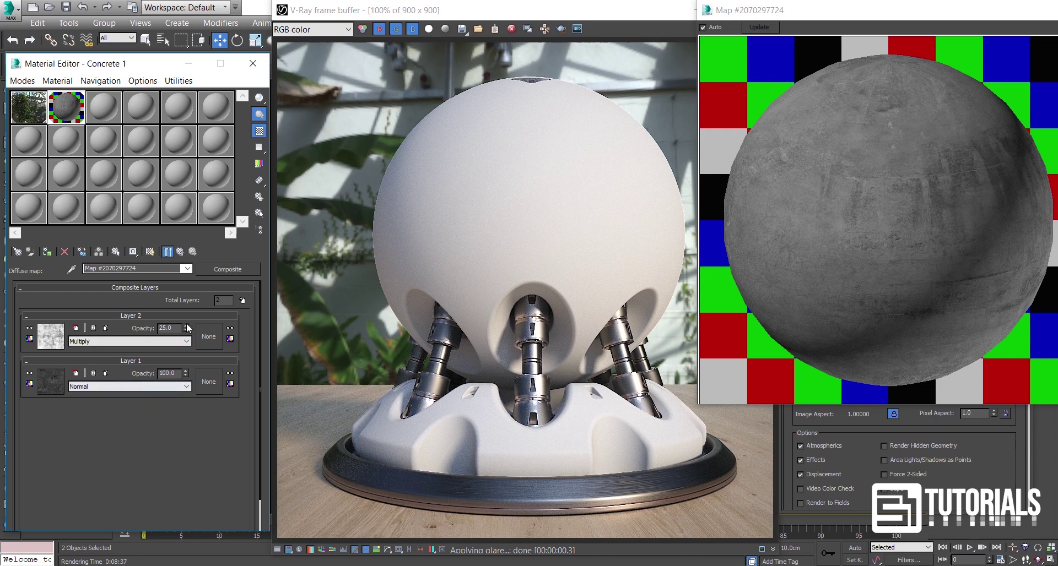
left_click(180, 252)
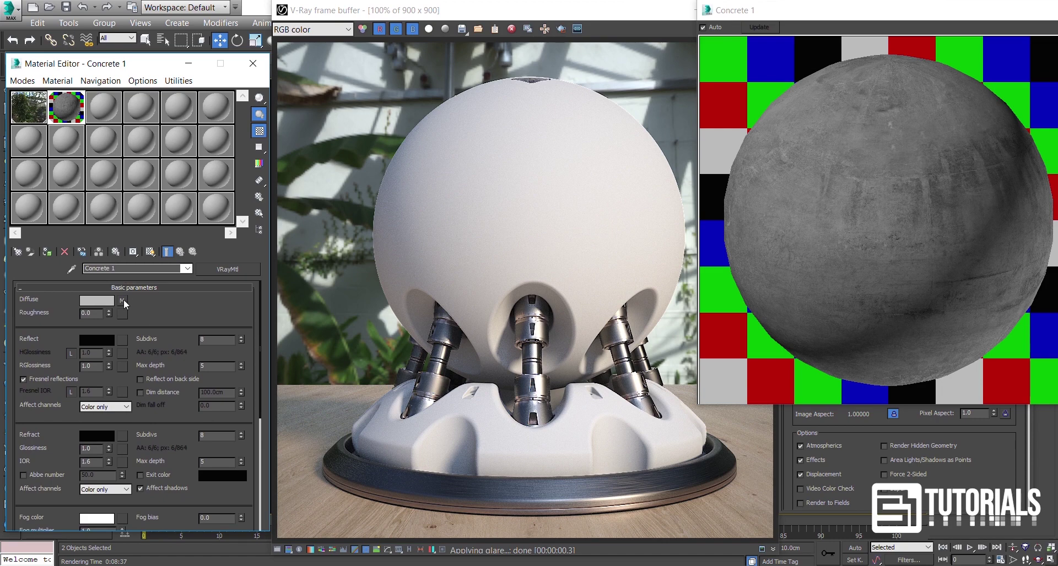
- Instance the diffuse map into Reflect and RGlossiness, with reflection glossiness at 0.73
left_click_drag(123, 299, 123, 340)
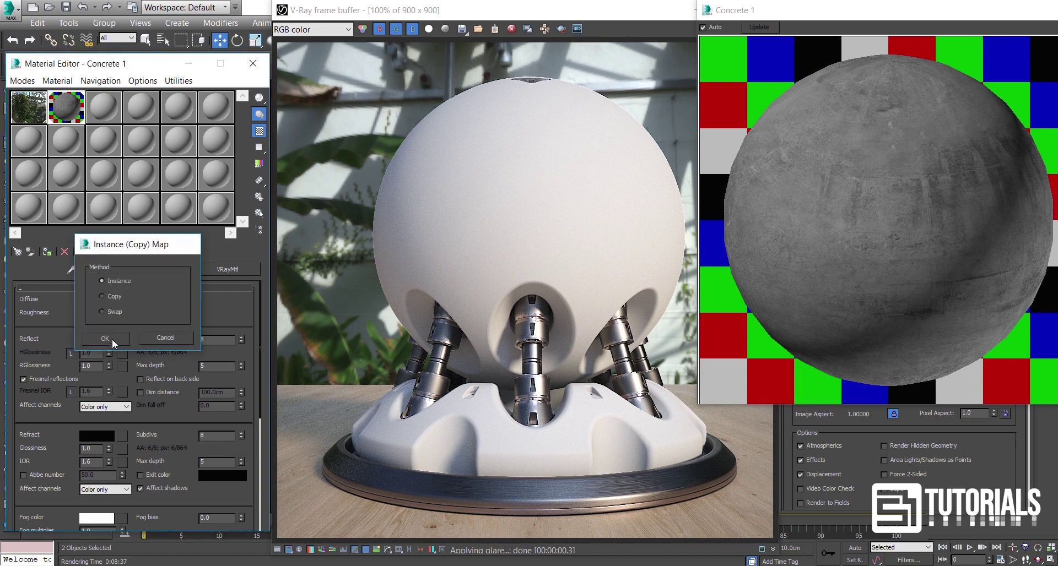
left_click(111, 338)
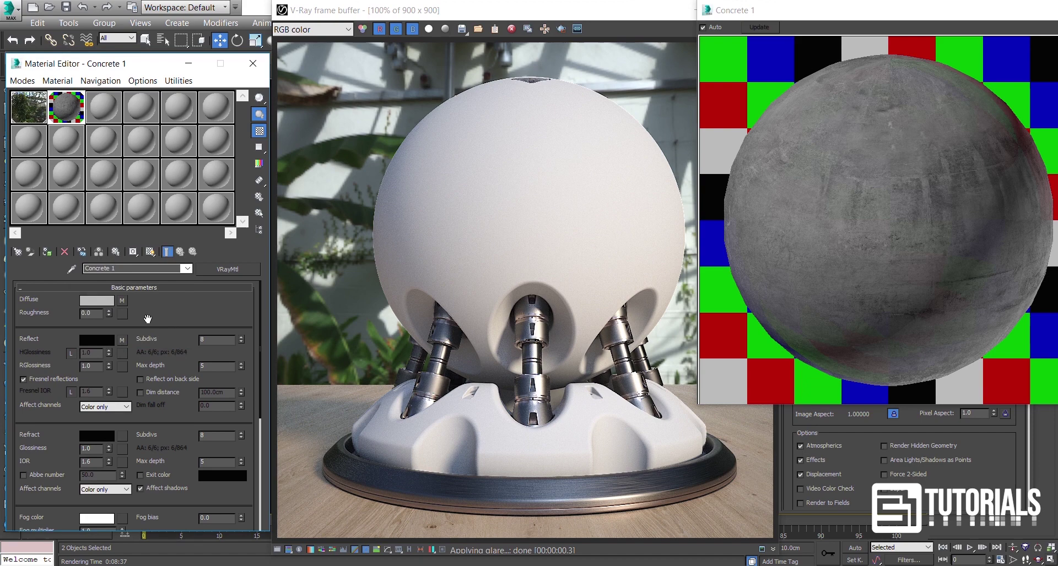
double_click(99, 366)
type("0.73")
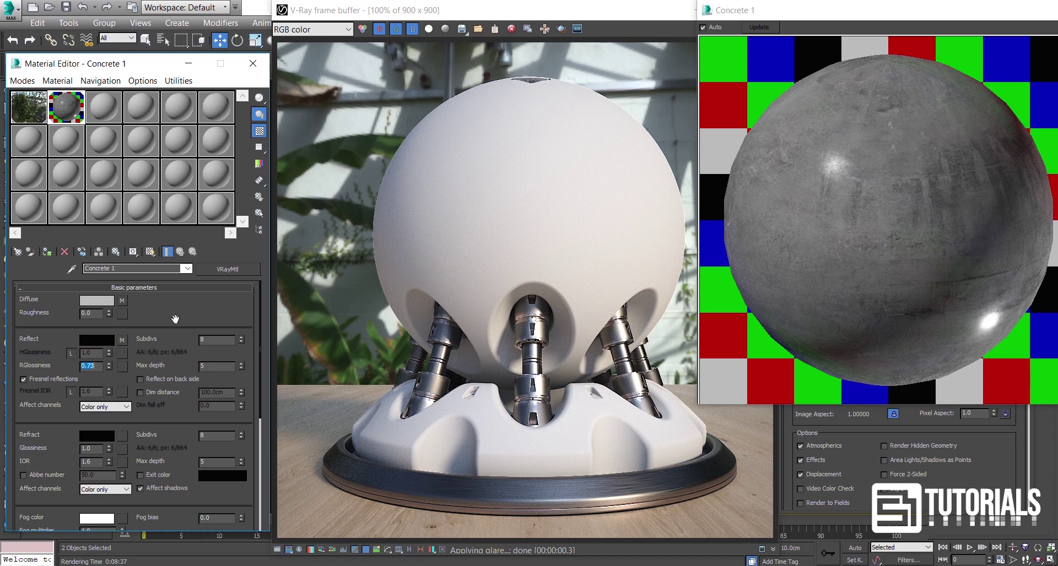
left_click_drag(174, 319, 174, 314)
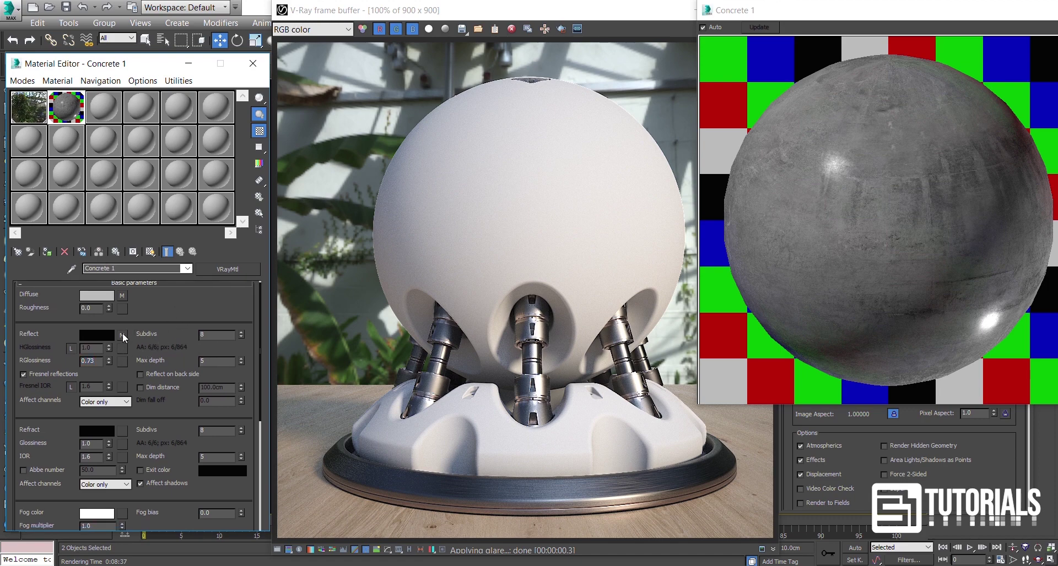
left_click_drag(123, 334, 121, 362)
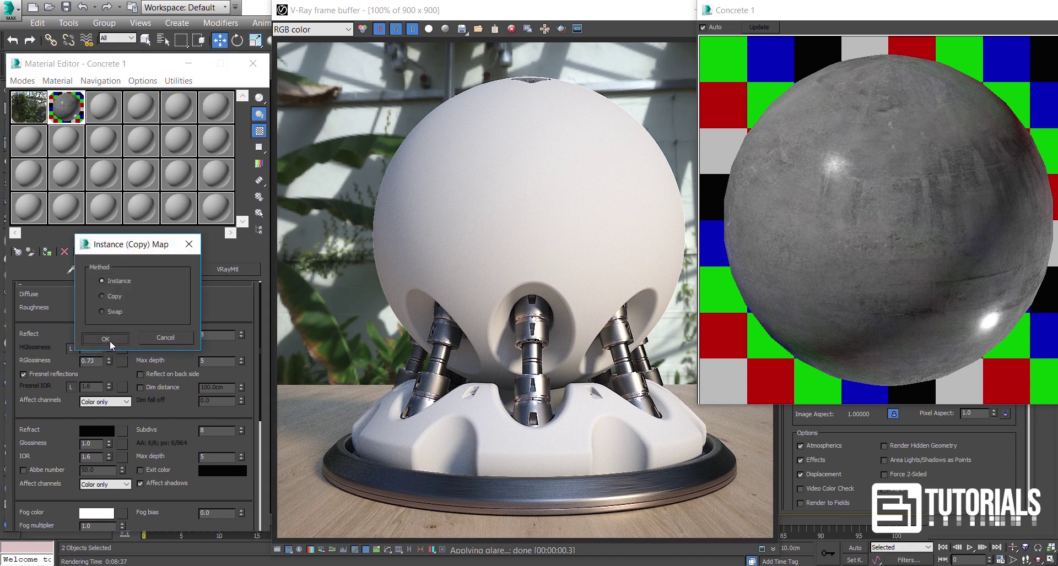
left_click(105, 339)
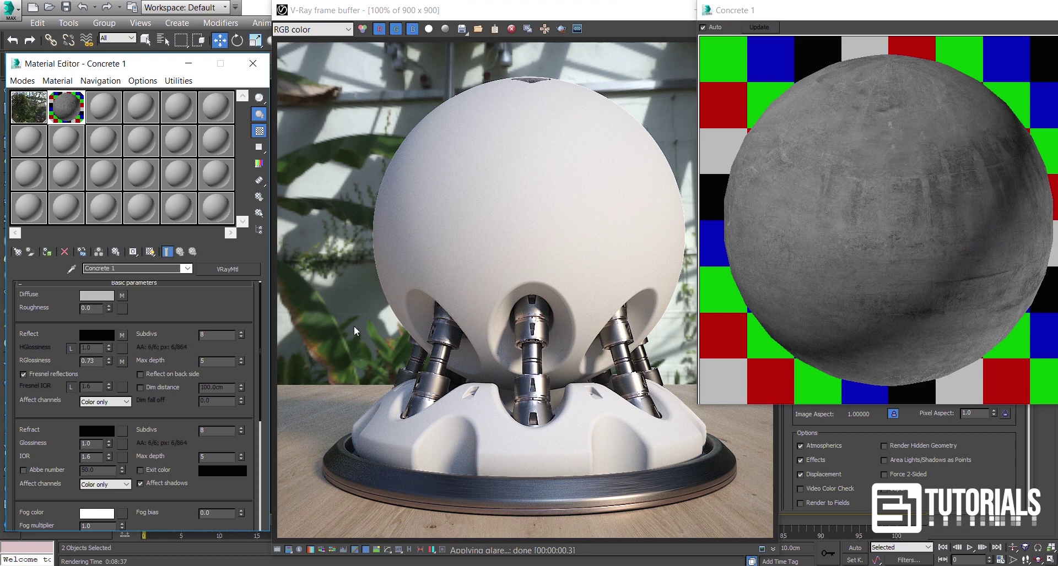
- Set reflection to affect All channels, disable Fresnel reflections, and set RGlossiness to 0.85
left_click(124, 402)
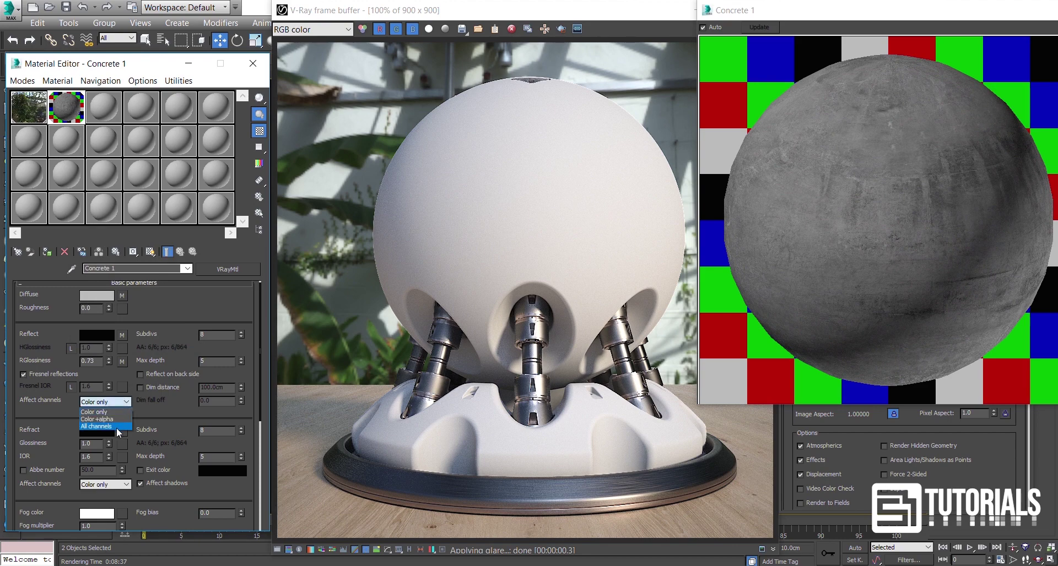
left_click(117, 426)
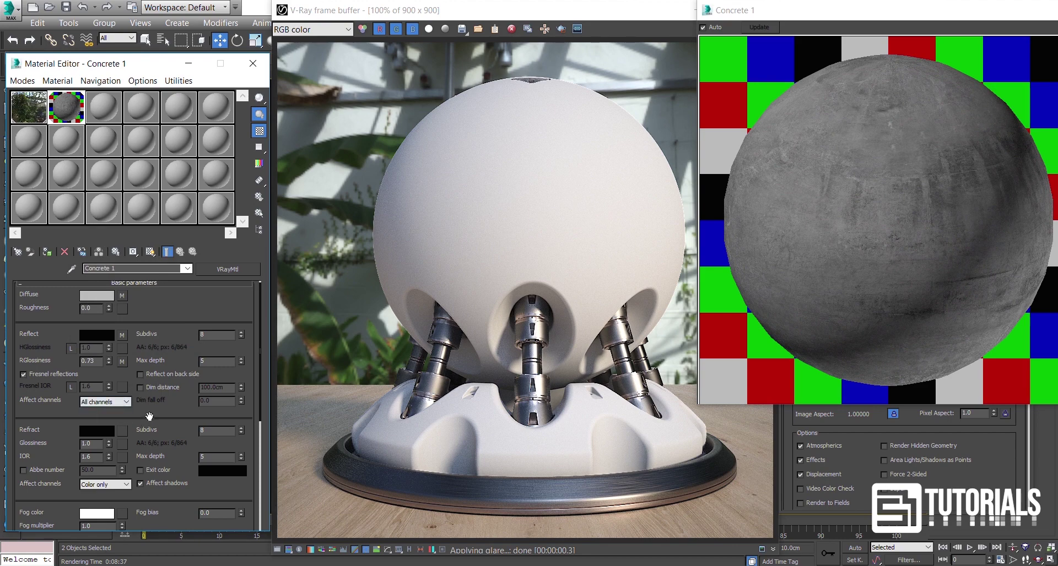
left_click_drag(148, 417, 148, 409)
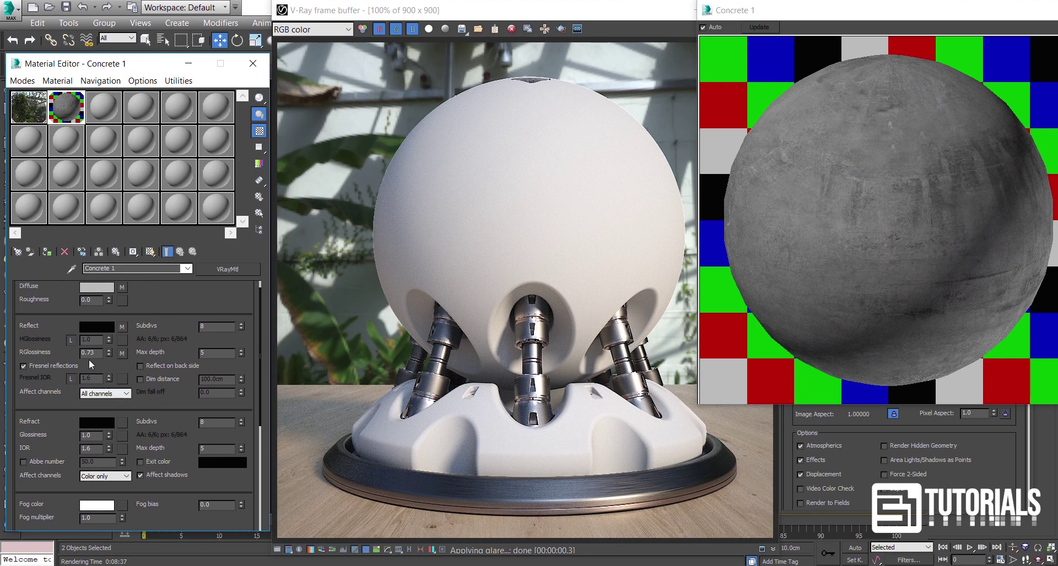
left_click(23, 366)
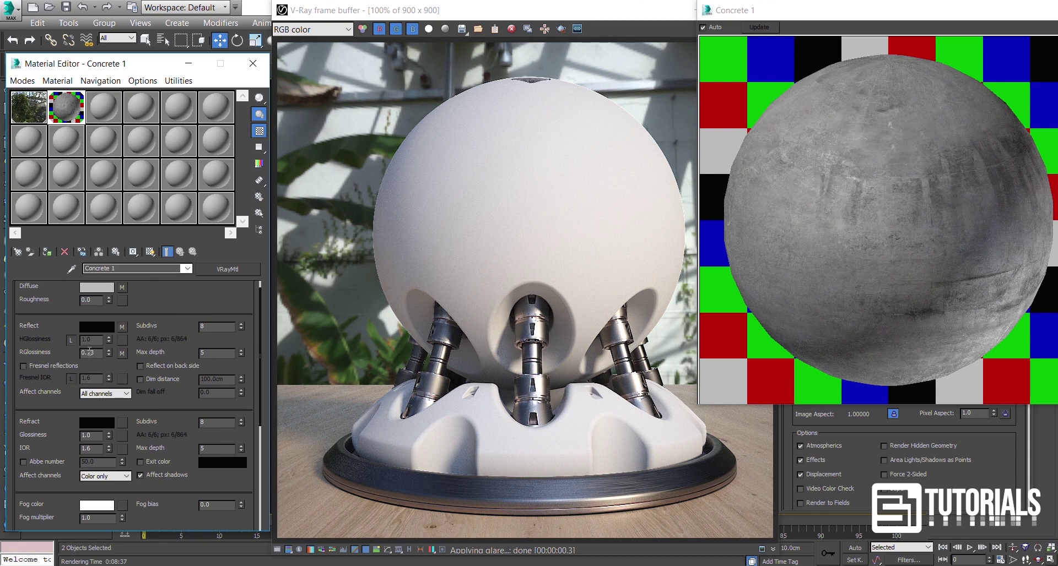
left_click_drag(87, 355, 122, 356)
type("0.85")
key("Return")
left_click_drag(173, 395, 186, 285)
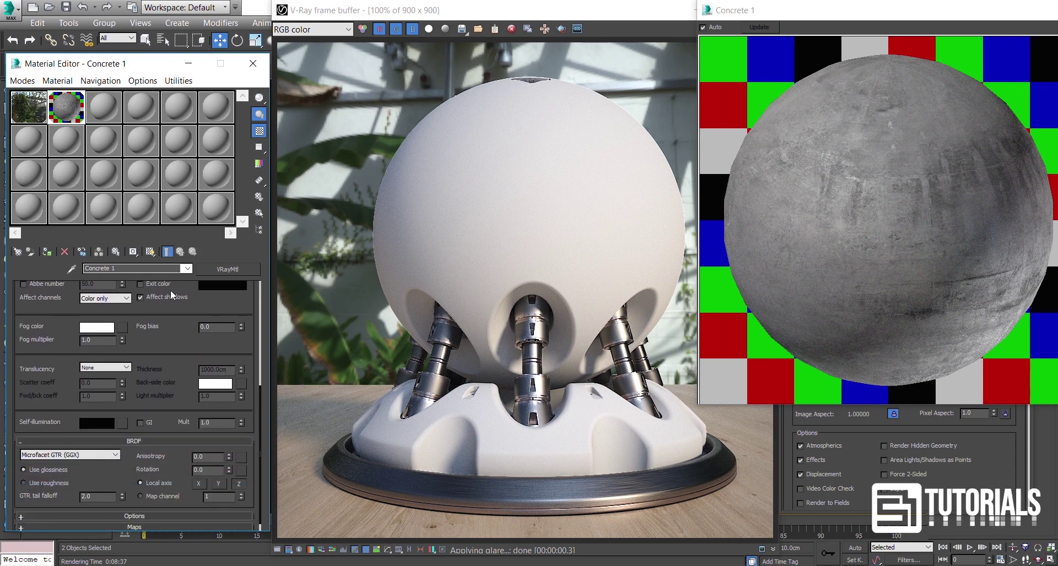
scroll(149, 363, "down", 2)
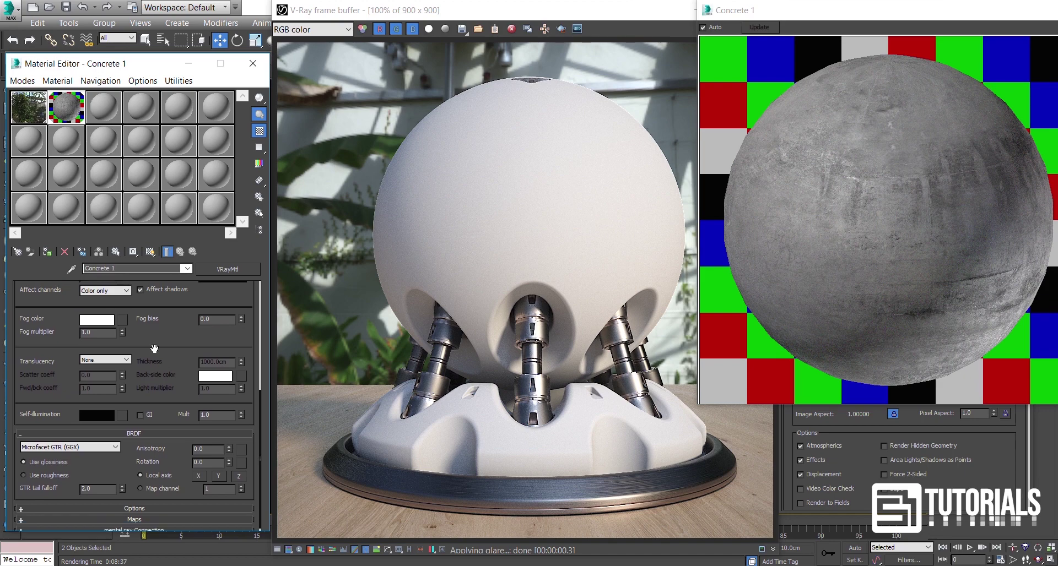
left_click(114, 443)
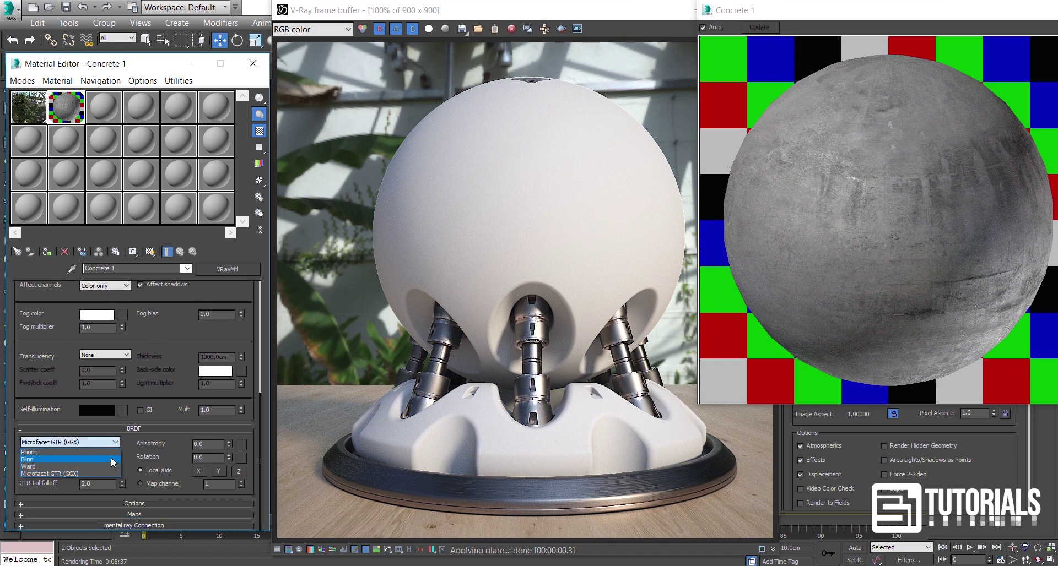
left_click(110, 465)
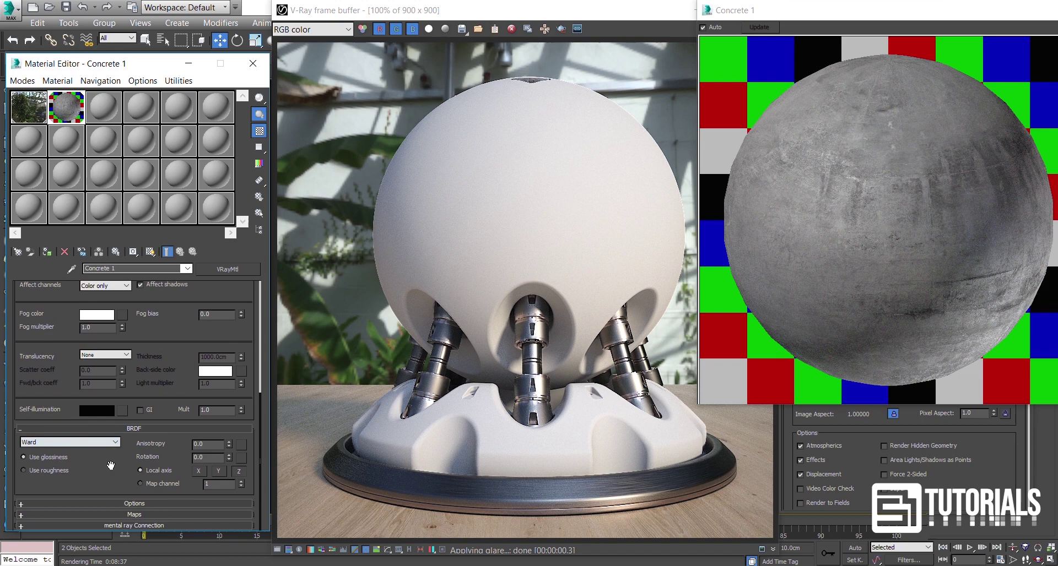
left_click(100, 442)
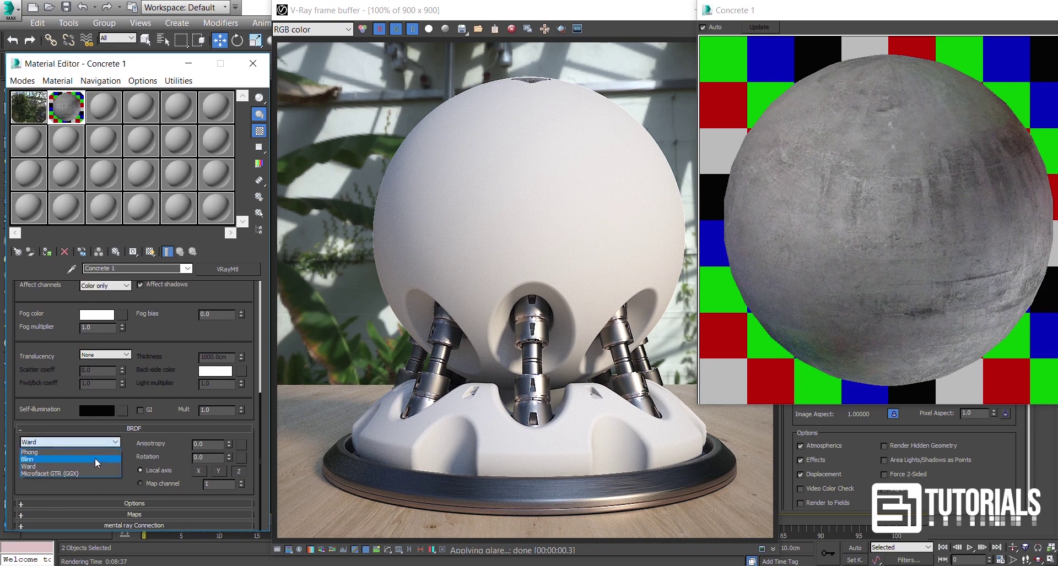
left_click(95, 460)
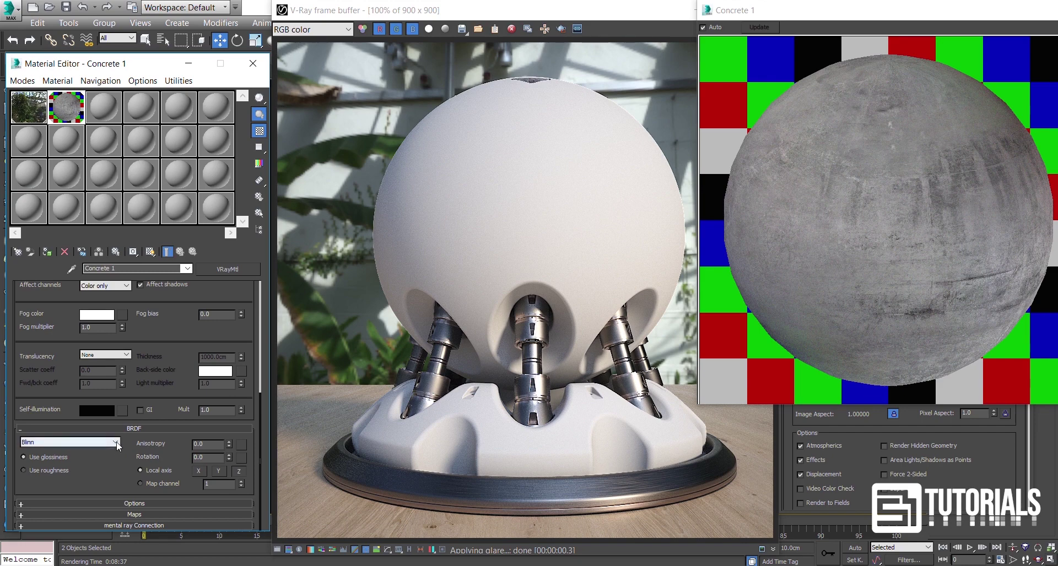
left_click(108, 442)
left_click(99, 474)
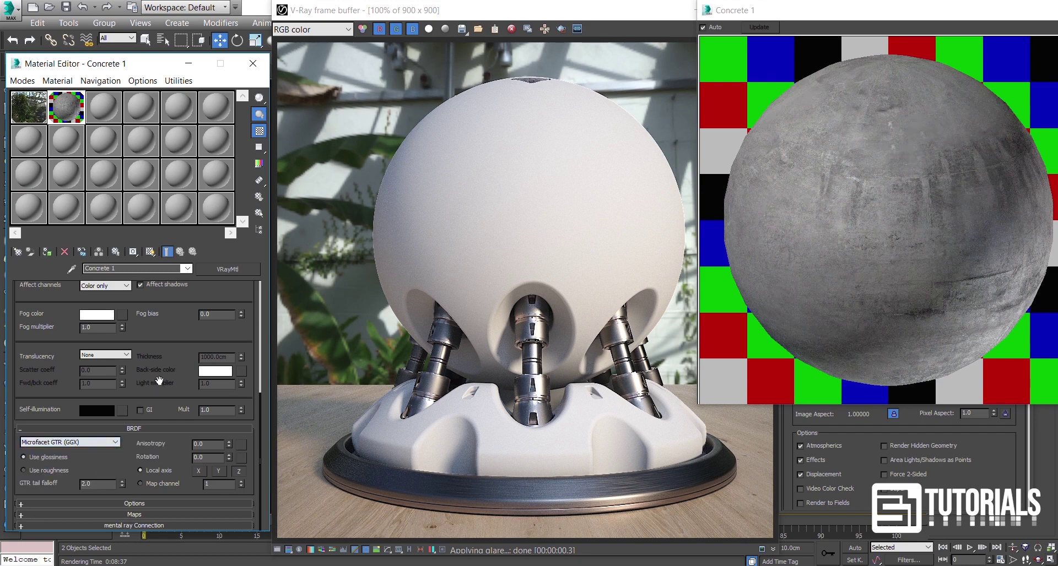
- In the Maps rollout, set the Reflect map amount to 80 and RGlossiness amount to 50
left_click(149, 515)
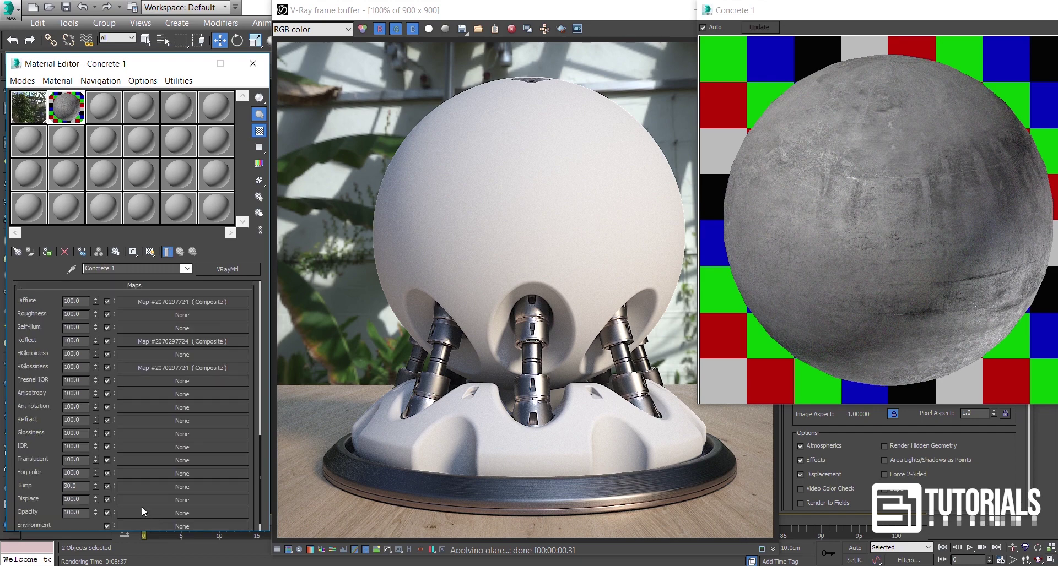
double_click(86, 342)
type("50")
key("Return")
type("80")
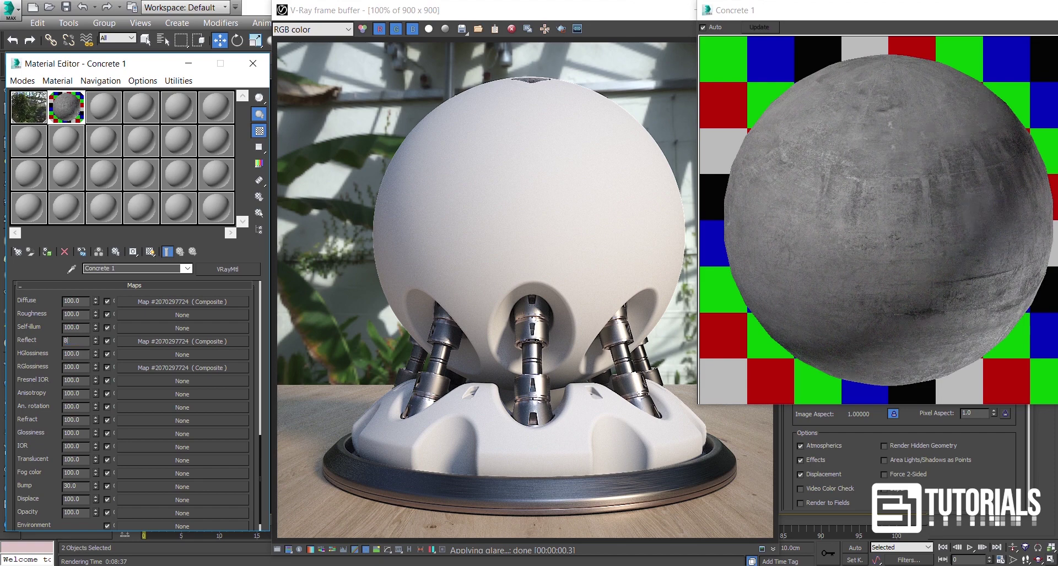
key("Return")
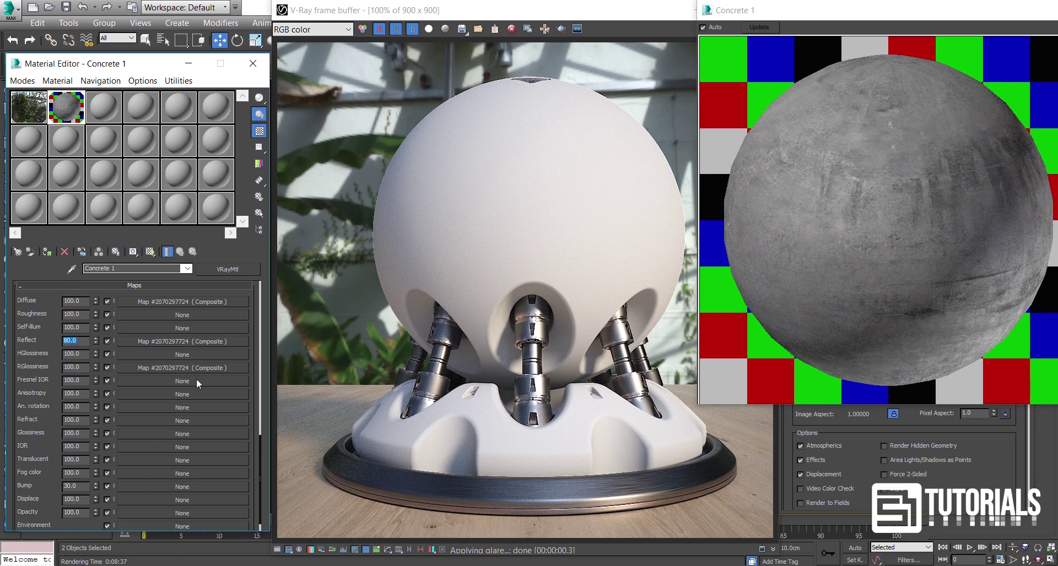
double_click(78, 367)
type("50")
key("Return")
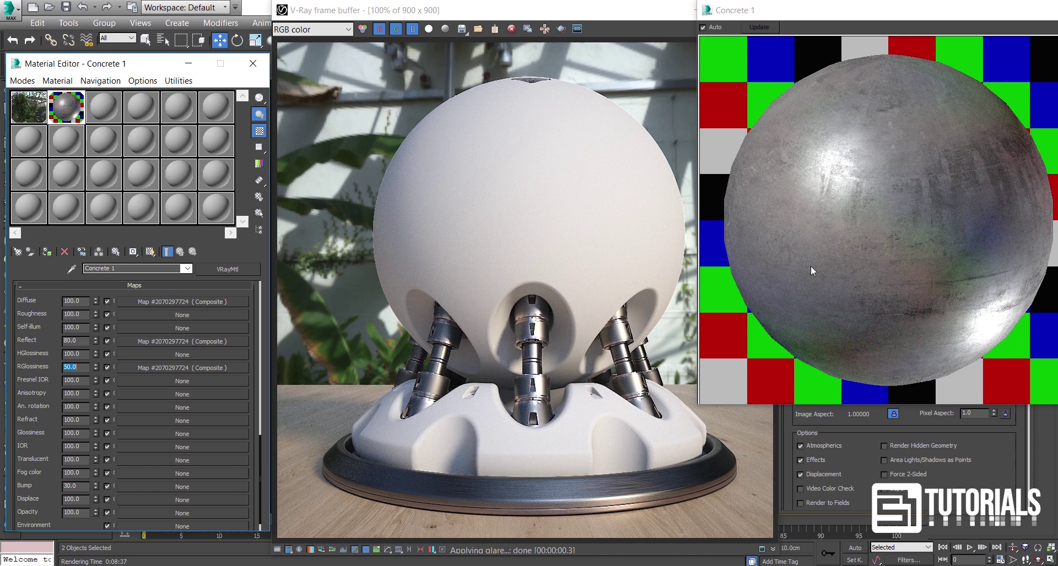
- Set Concrete 1's reflection glossiness to 0.67
scroll(45, 362, "up", 5)
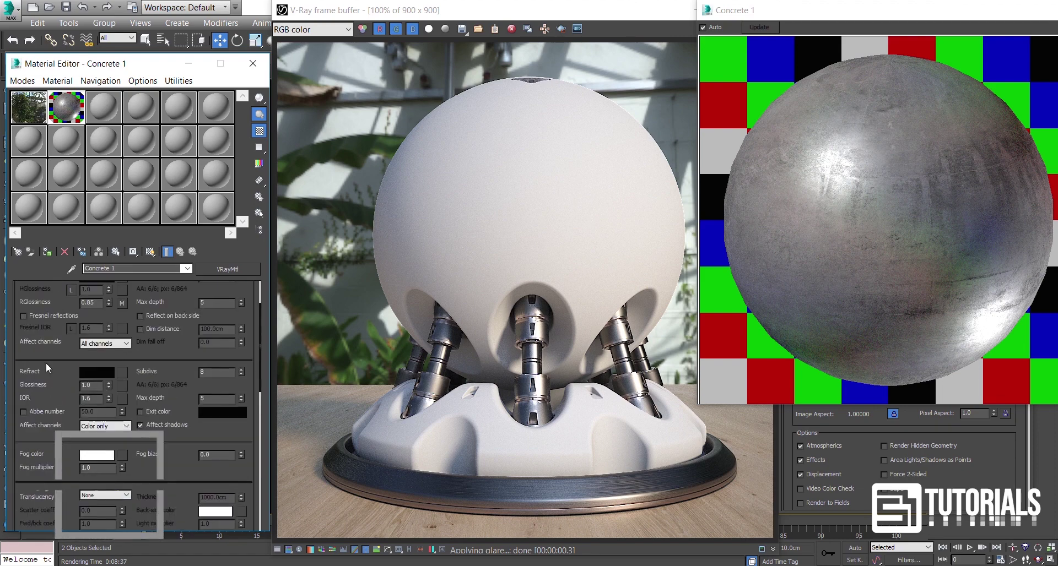
scroll(46, 365, "up", 2)
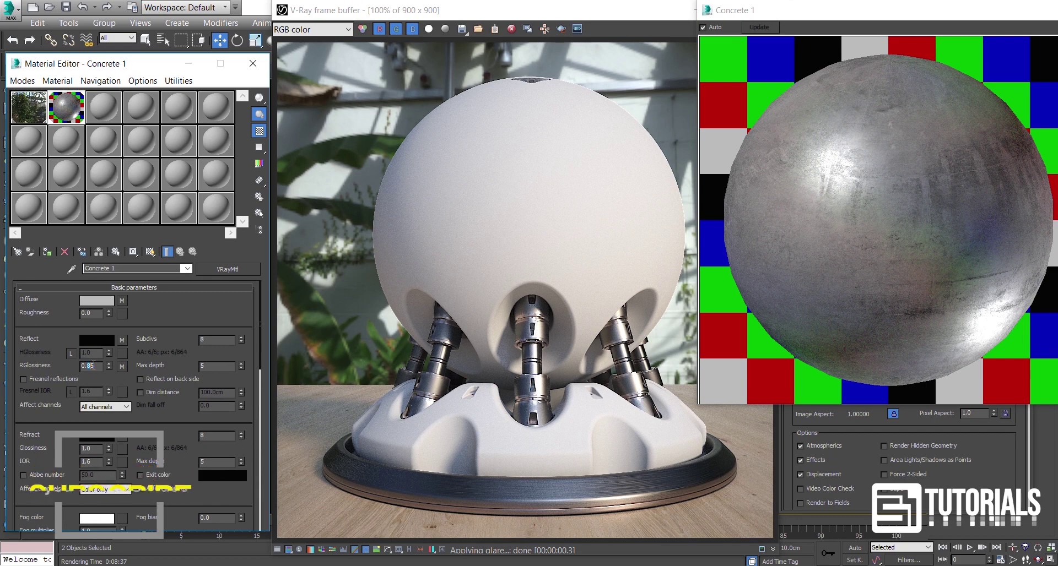
double_click(87, 366)
type("0.7")
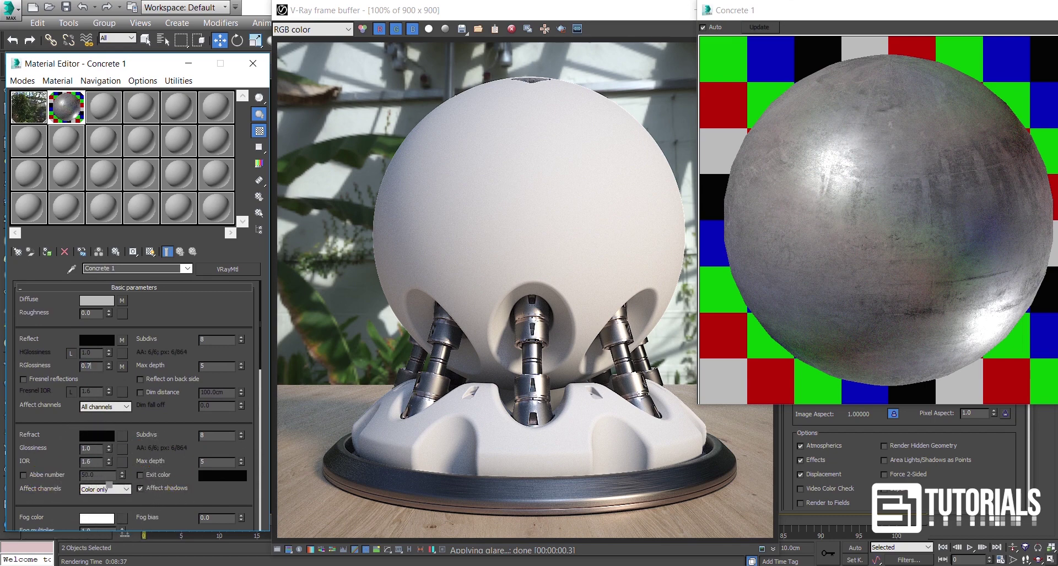
key("Return")
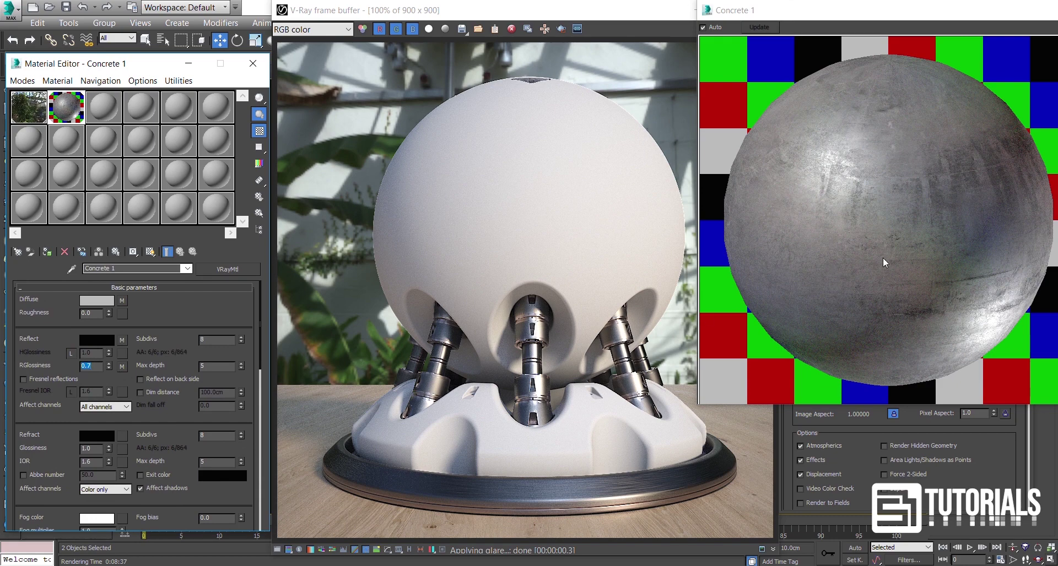
left_click(87, 366)
type("67")
key("Return")
- Raise the Reflect colour swatch from black to a very dark grey
scroll(154, 333, "down", 5)
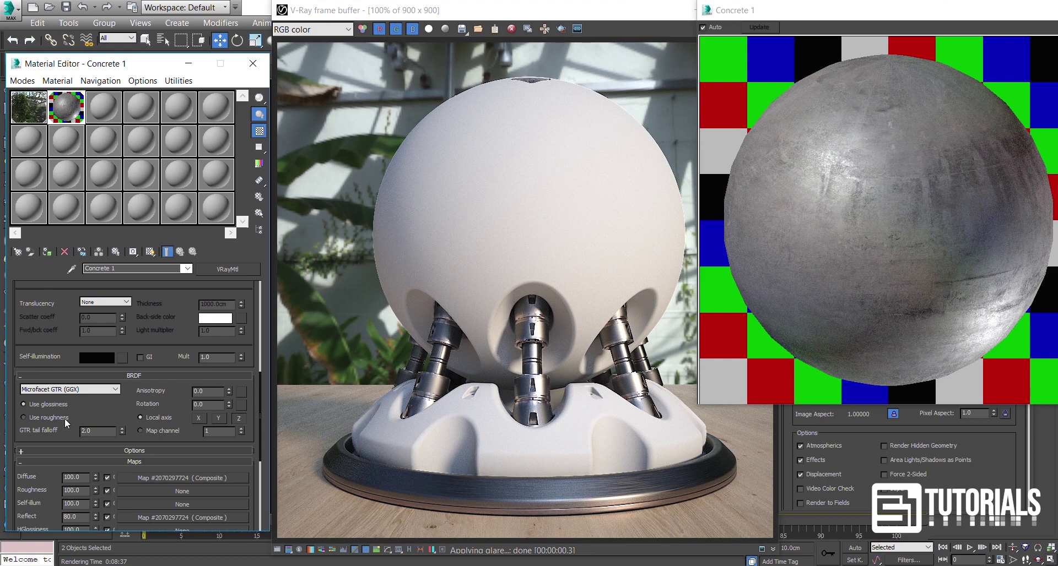
scroll(65, 422, "up", 5)
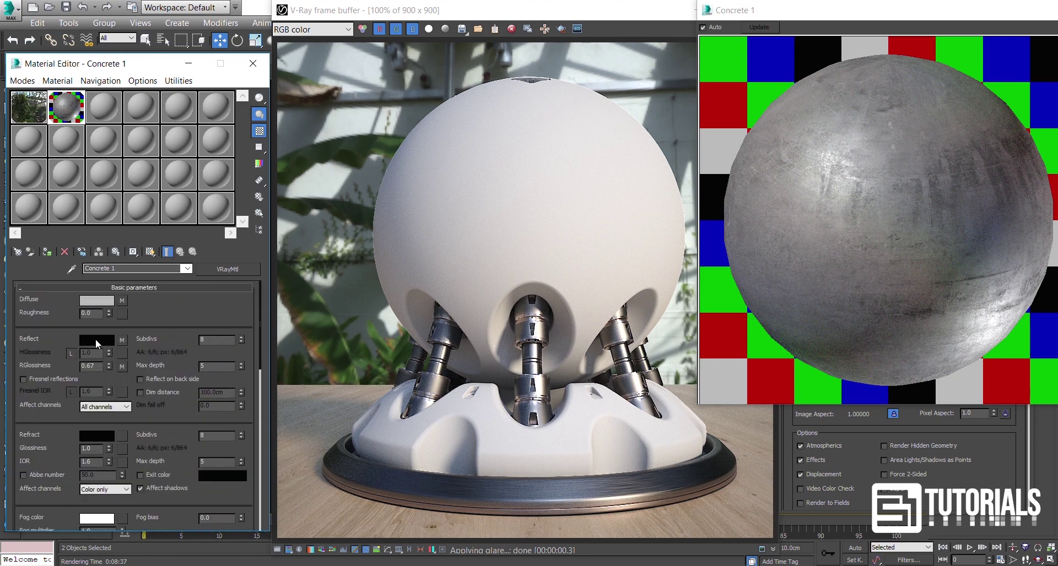
left_click(96, 339)
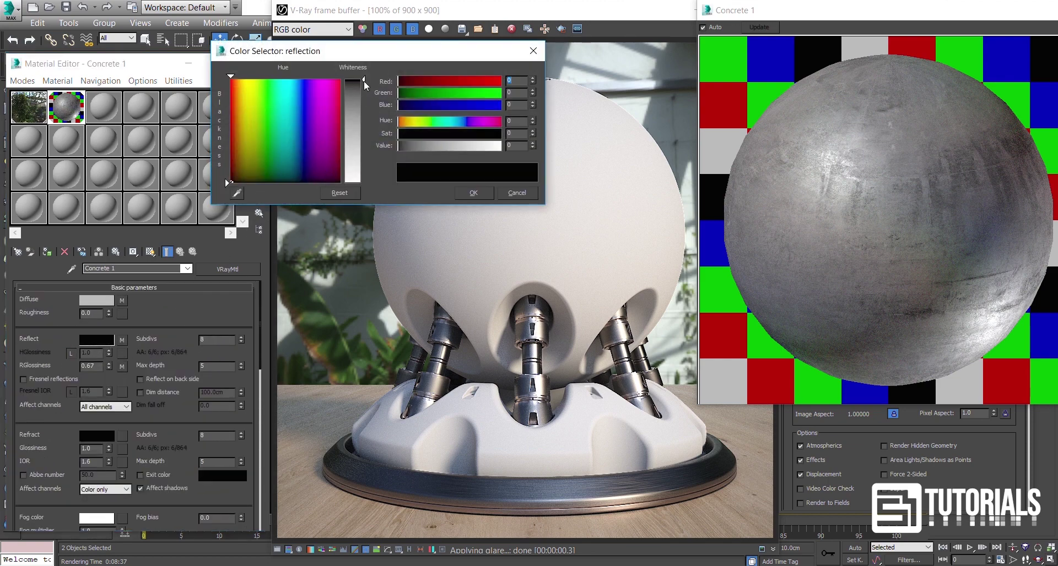
left_click_drag(364, 81, 364, 82)
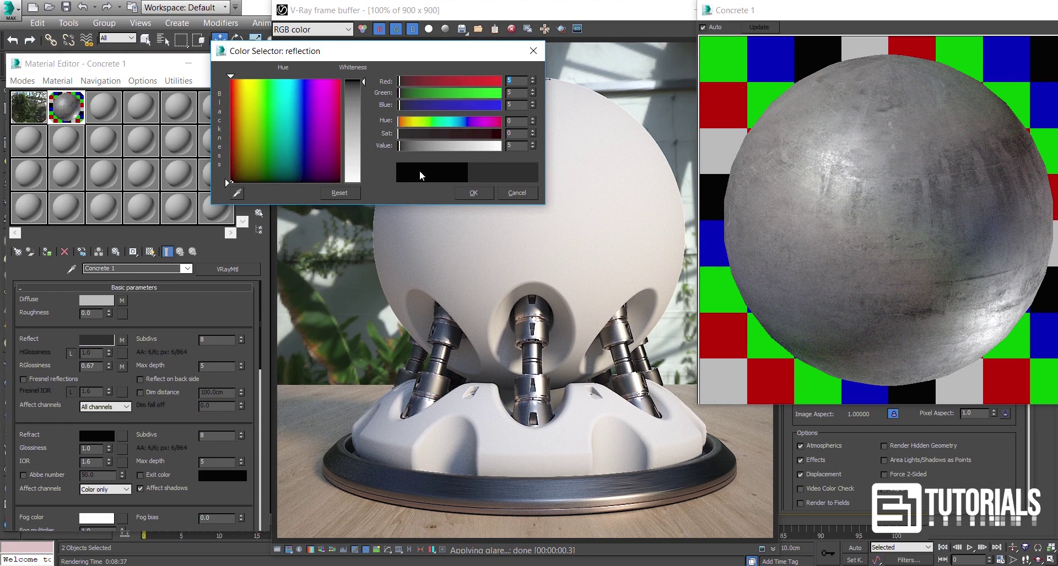
left_click(474, 193)
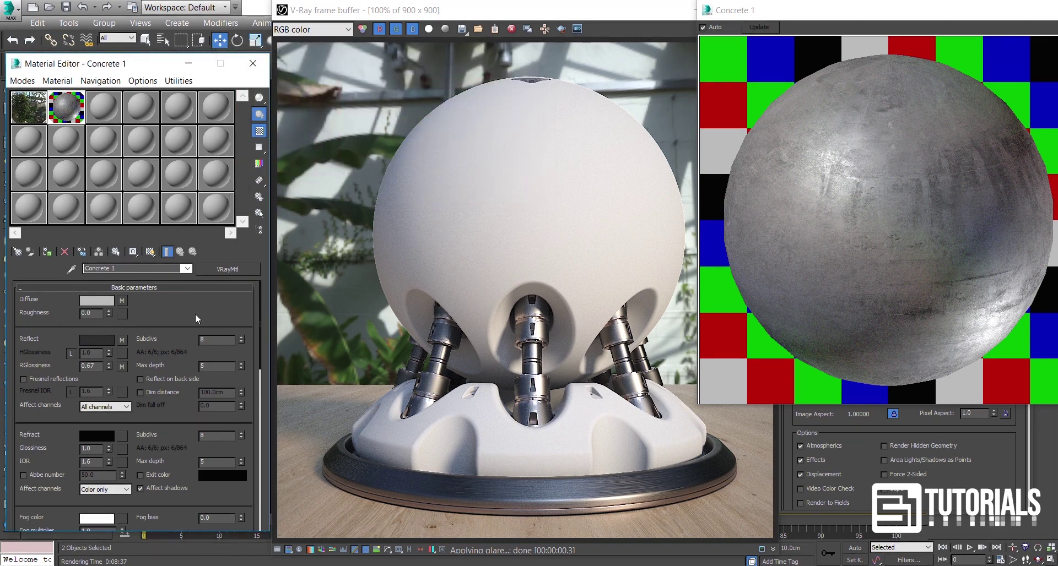
scroll(154, 319, "down", 10)
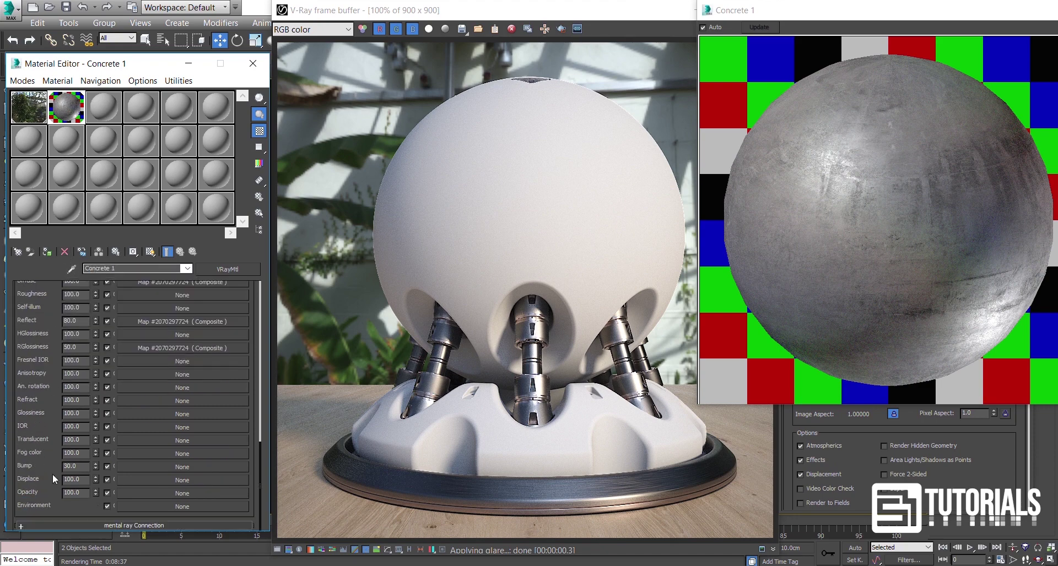
- Load Concrete - Bump.jpg from the Textures folder into the Bump map slot
key("alt+Tab")
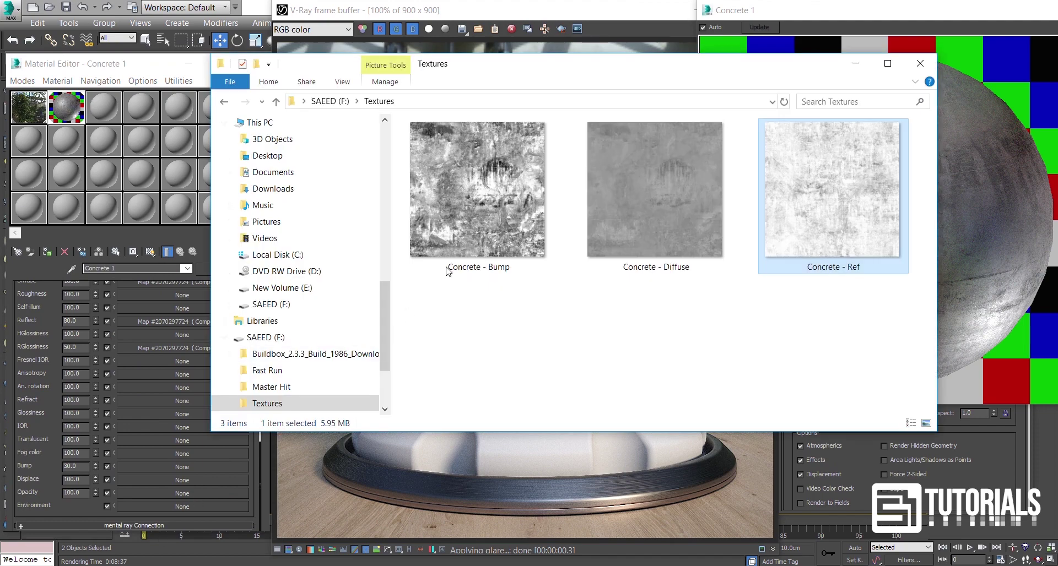
left_click(470, 238)
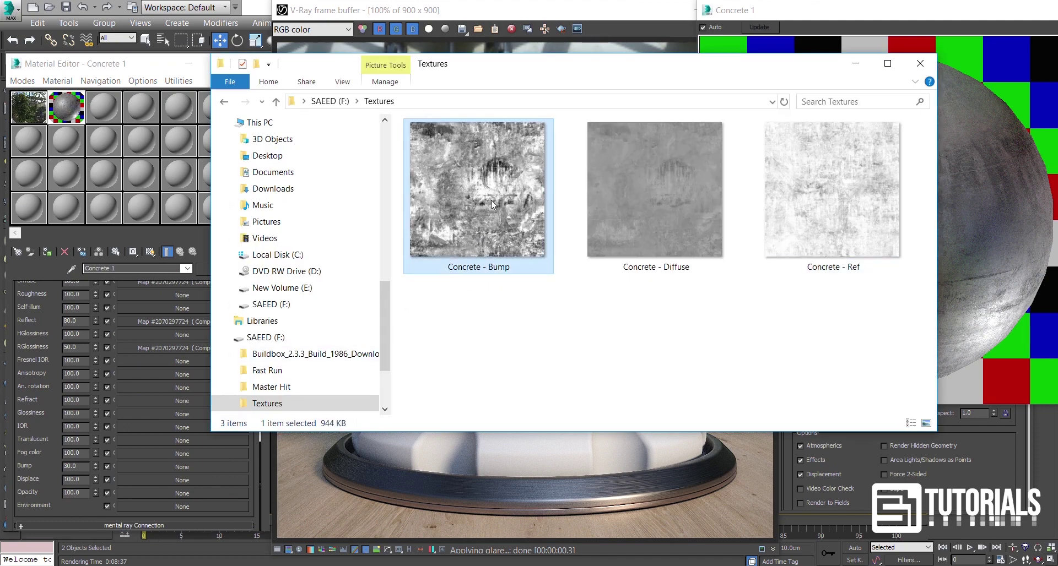
left_click_drag(490, 200, 140, 465)
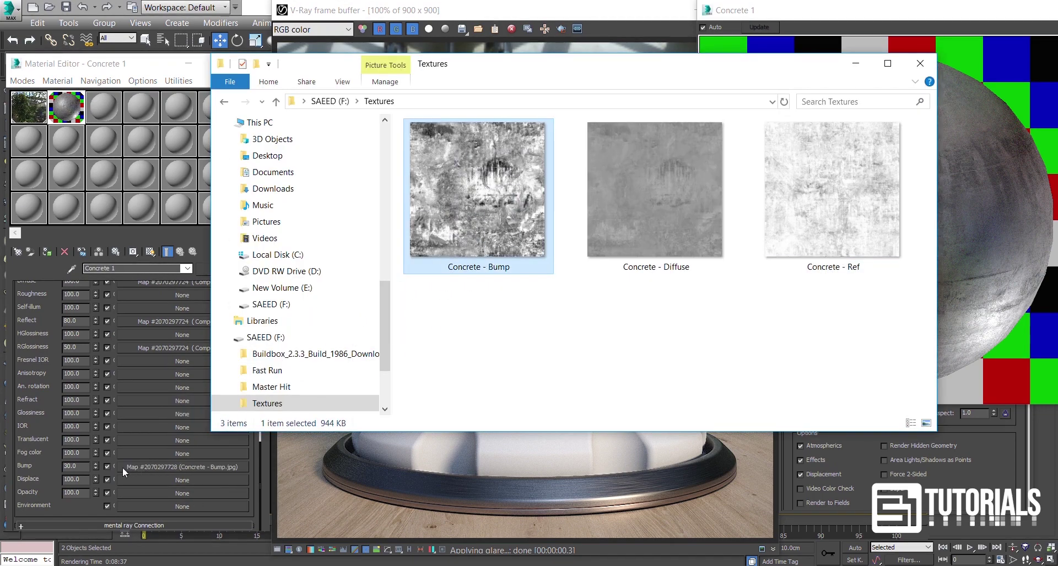
left_click(38, 411)
left_click_drag(85, 468, 53, 462)
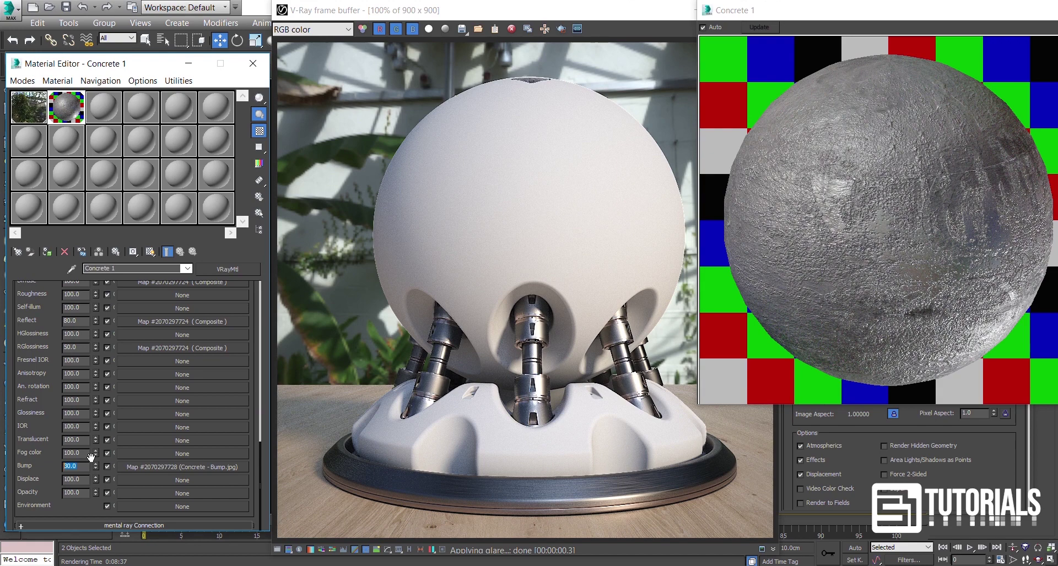
- Set Concrete 1's Bump map amount to 7 in the Maps rollout
type("7")
key("Return")
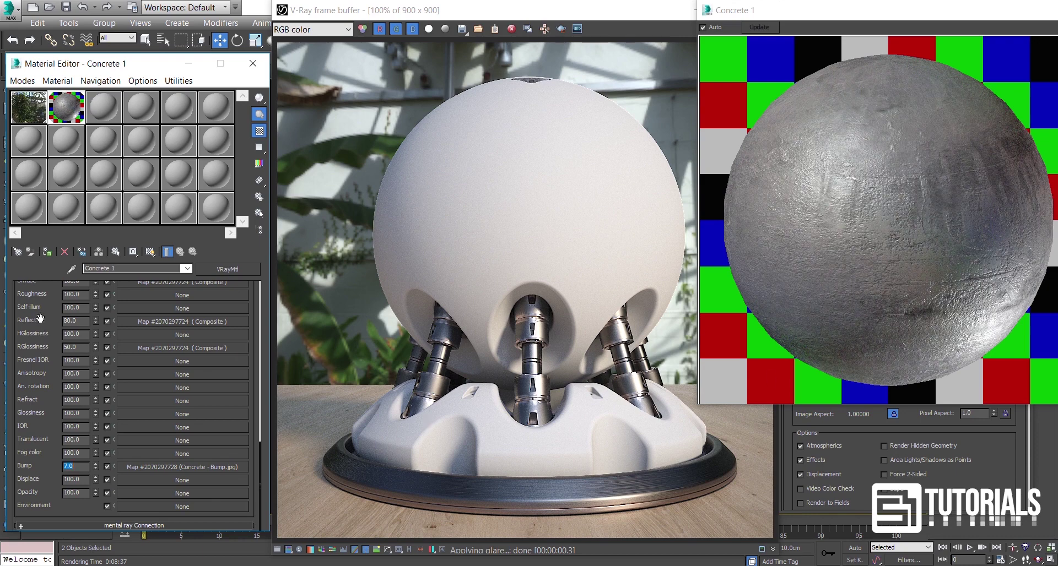
scroll(40, 318, "up", 10)
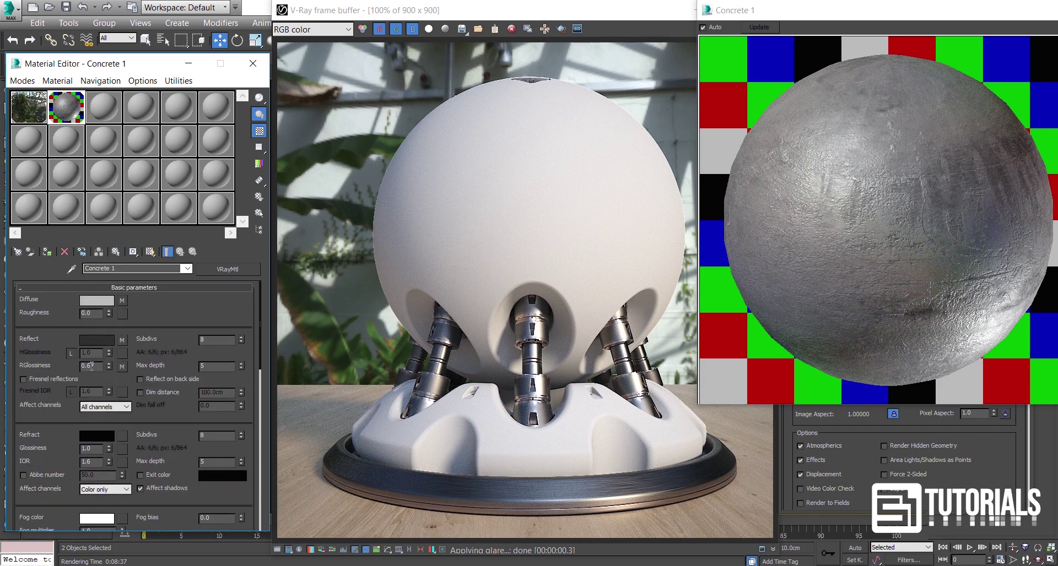
- Set reflection glossiness to 0.65 and enable Fresnel reflections
left_click(91, 365)
key("BackSpace")
type("5")
key("Return")
left_click(24, 379)
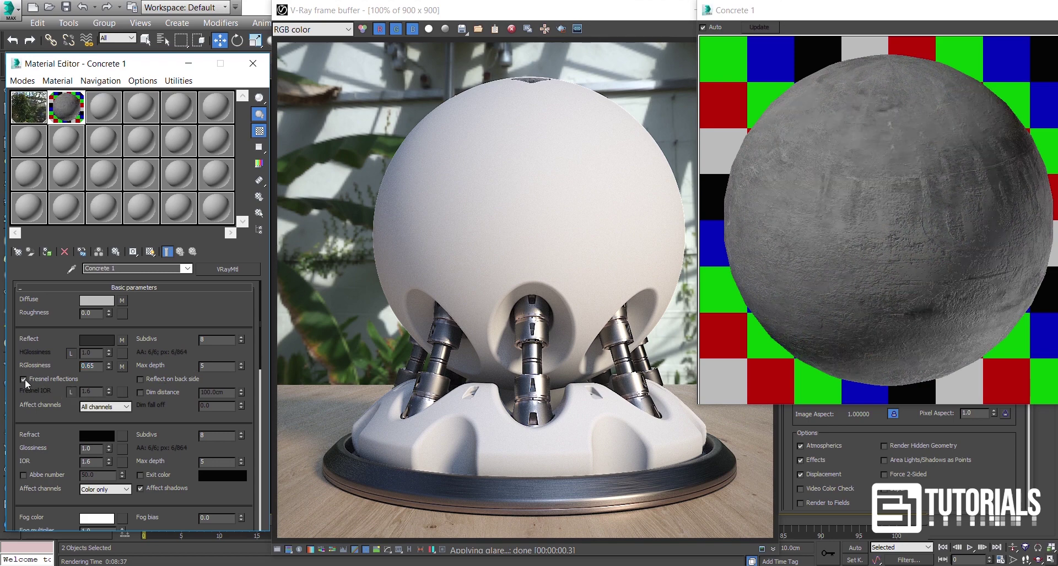
- Unlock and set Fresnel IOR to 4.8, and set Reflect Subdivs to 16
left_click(71, 392)
double_click(88, 391)
type("2.4")
key("Return")
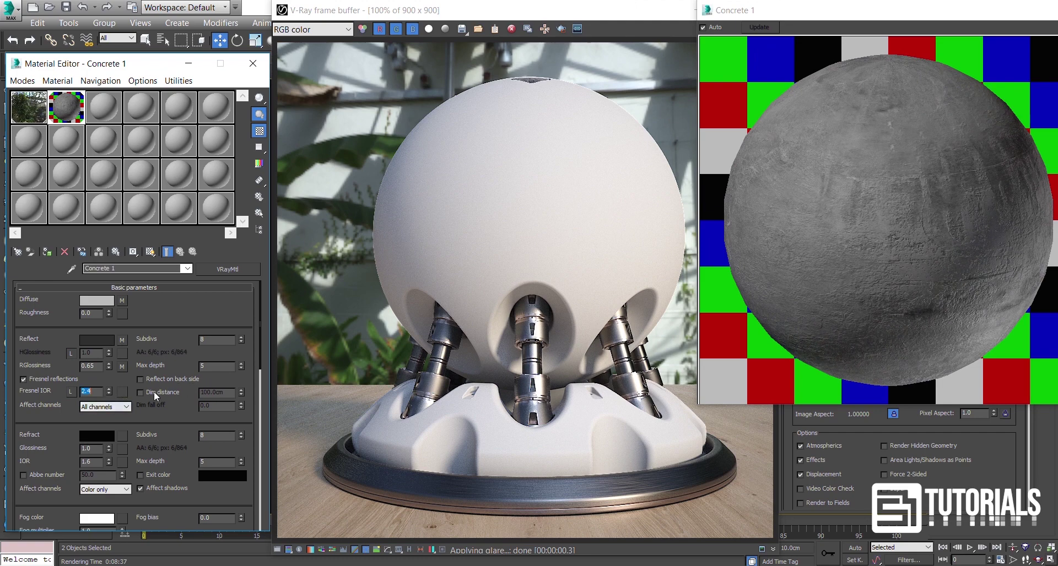
type("3.6")
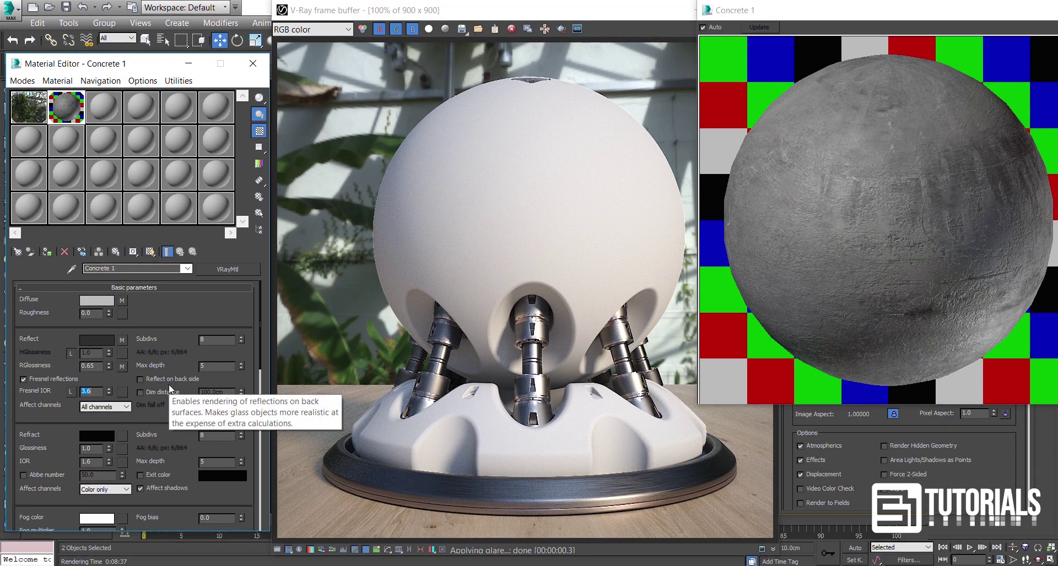
type("4.8")
key("Return")
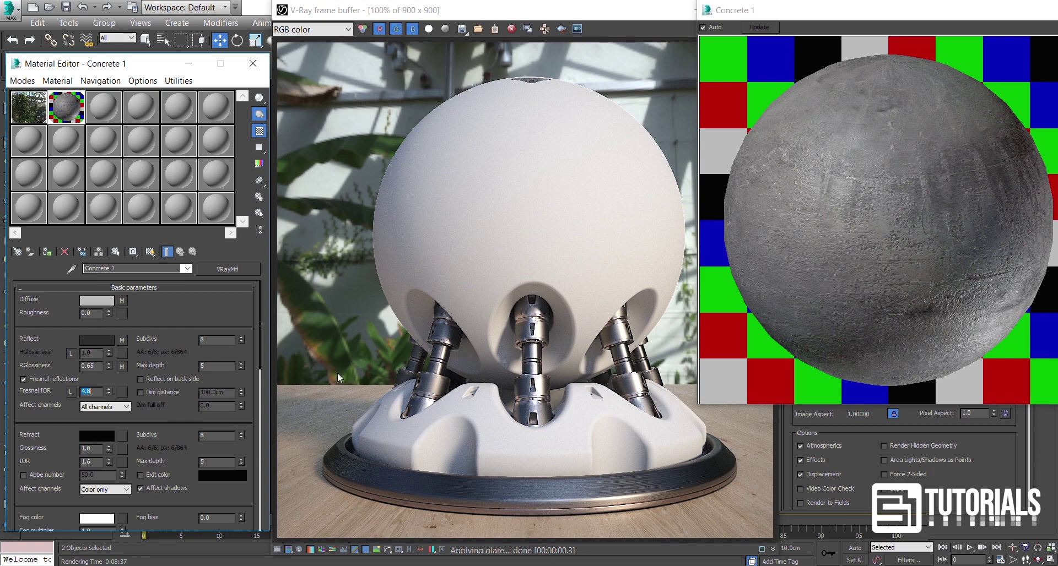
left_click(202, 340)
type("16")
- Change the Bump map amount in the Maps rollout from 7 to 8
scroll(47, 391, "down", 10)
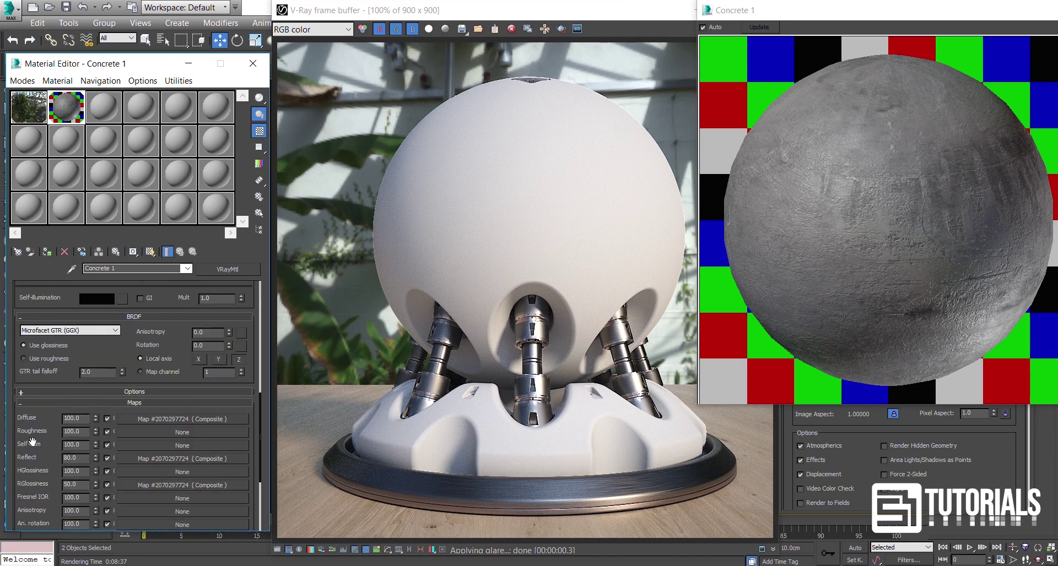
scroll(32, 441, "down", 5)
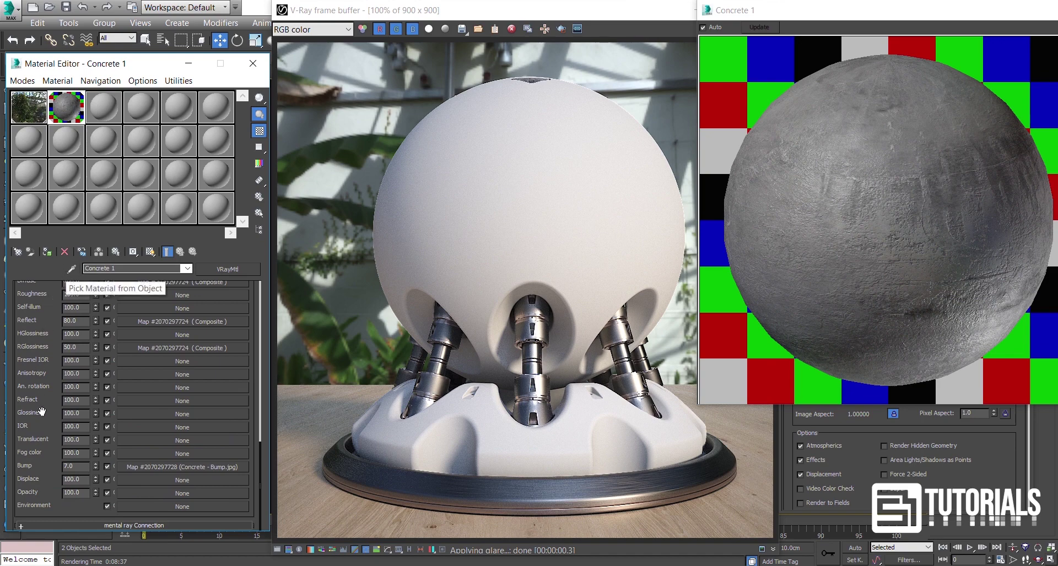
left_click_drag(77, 466, 54, 466)
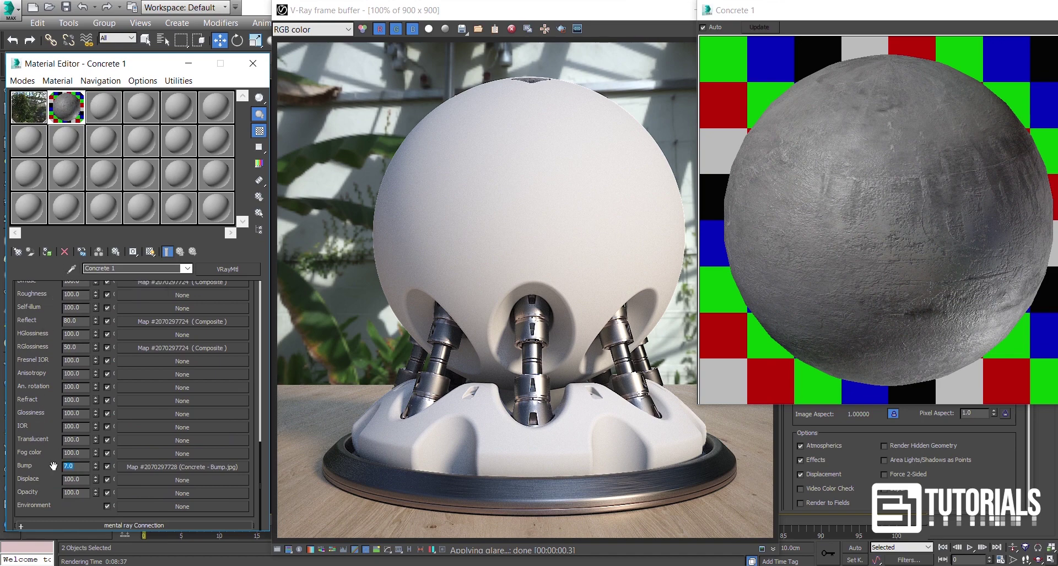
type("8")
key("Return")
- Set the diffuse composite's Layer 2 bitmap blur to 0.1, then return to the composite map
scroll(34, 426, "up", 5)
left_click(146, 416)
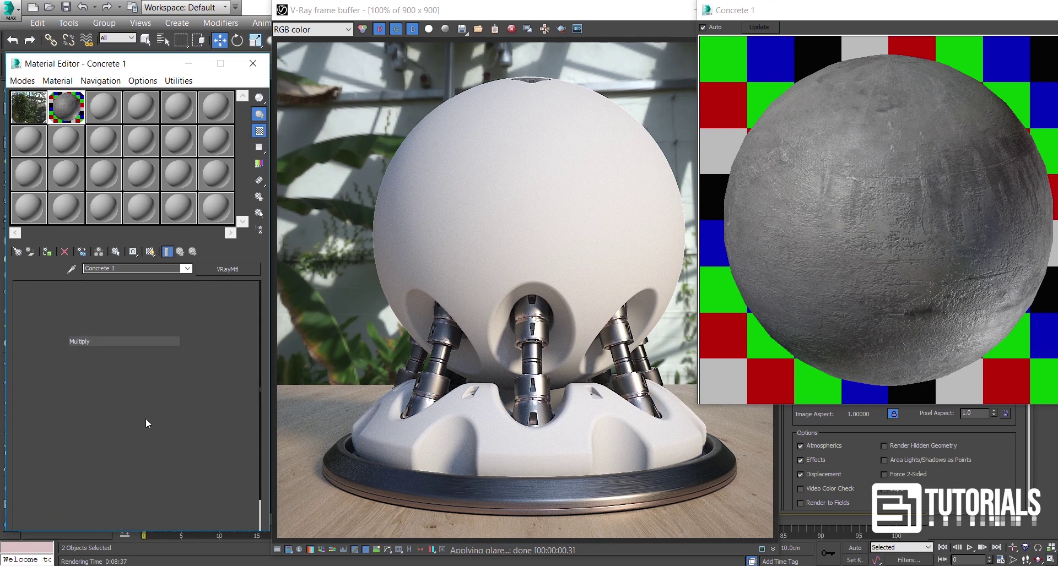
left_click(51, 337)
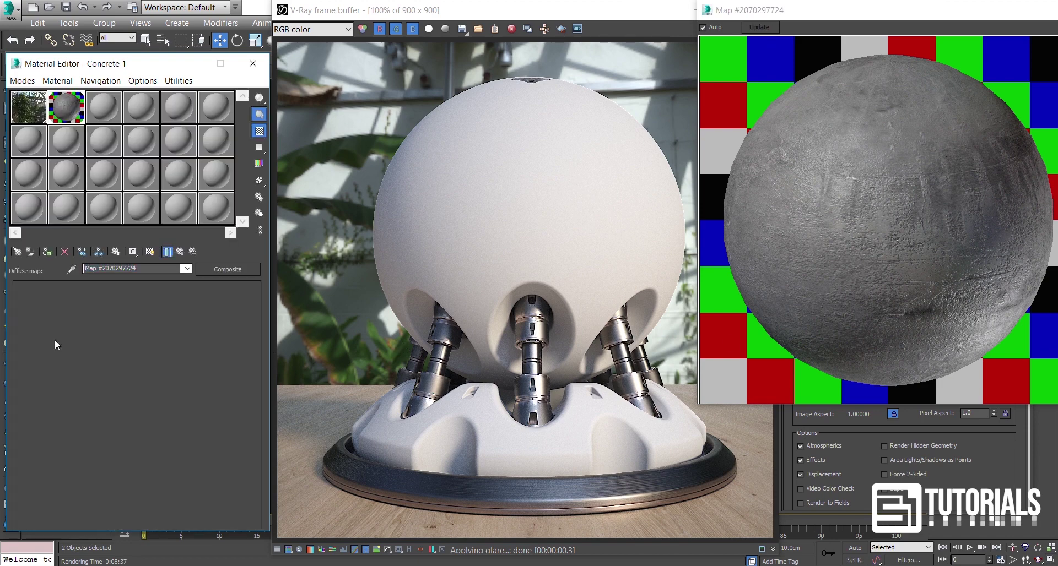
double_click(54, 396)
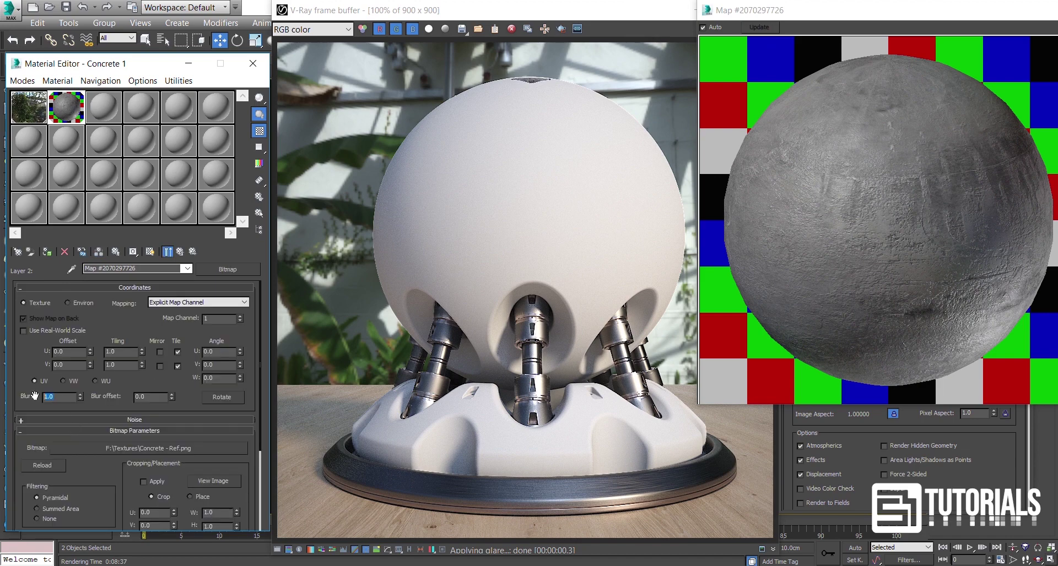
type("0.1")
key("Return")
left_click(180, 251)
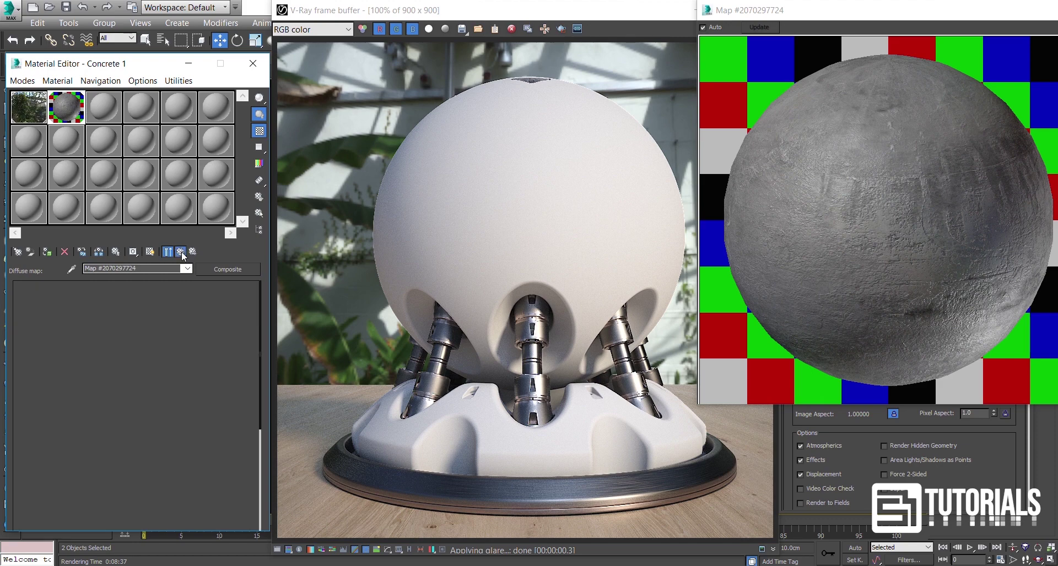
- Collapse Concrete 1's Options, Maps, Basic parameters and BRDF rollouts, and slide the frame buffer left
left_click(180, 251)
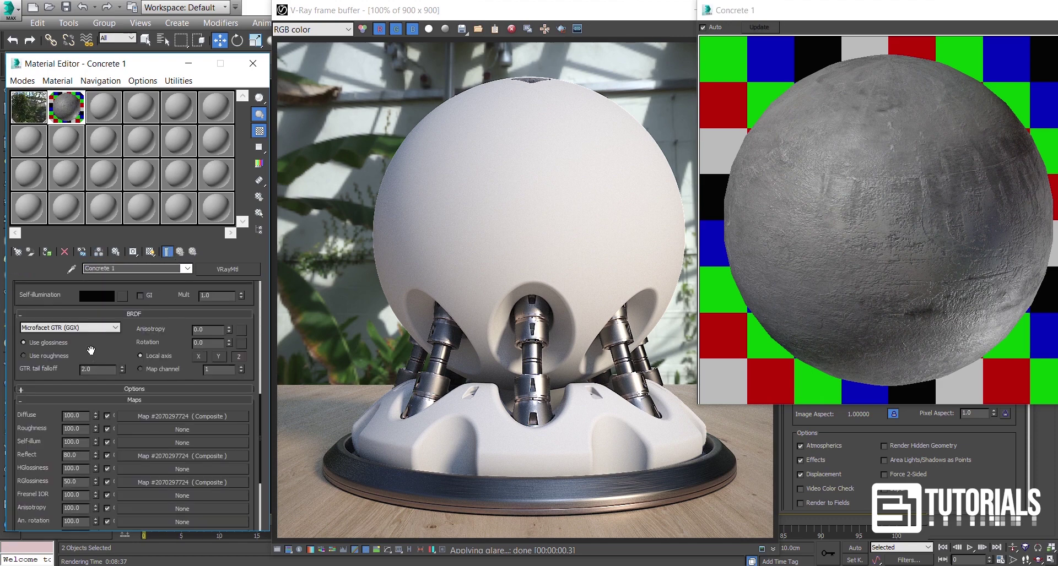
left_click(125, 388)
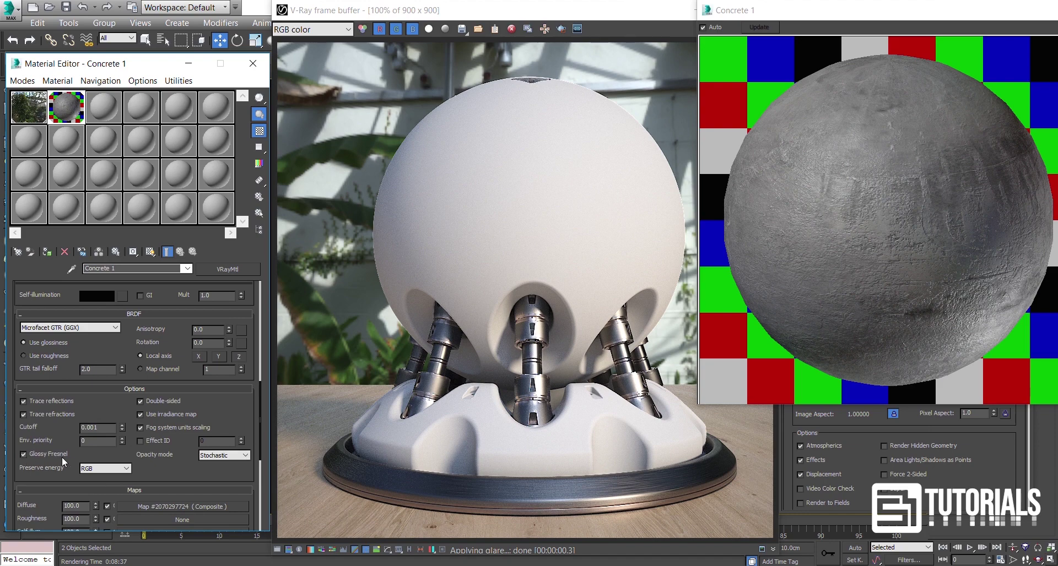
left_click(128, 389)
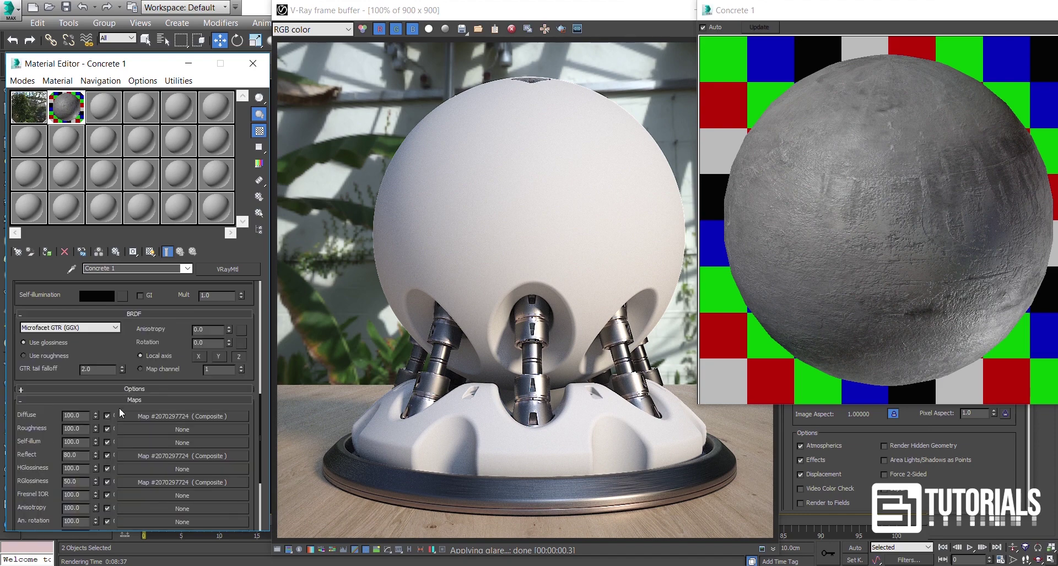
left_click(67, 400)
scroll(160, 342, "up", 5)
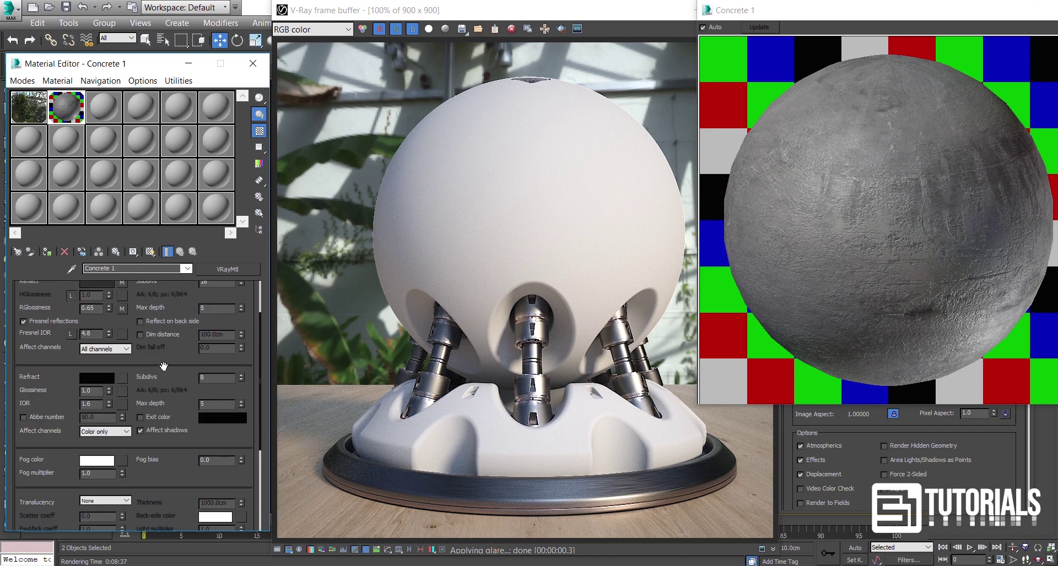
left_click(157, 288)
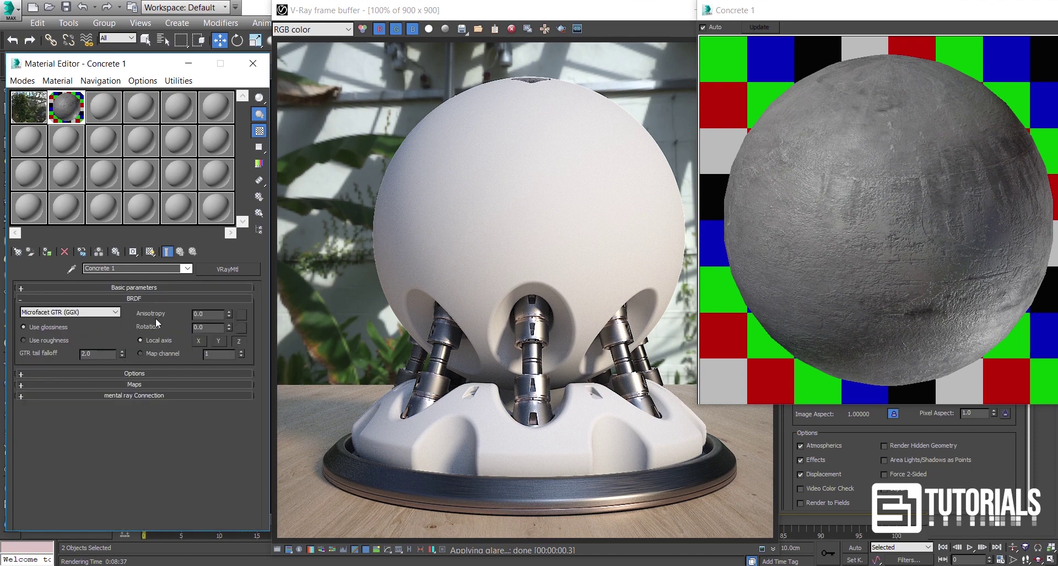
left_click(145, 299)
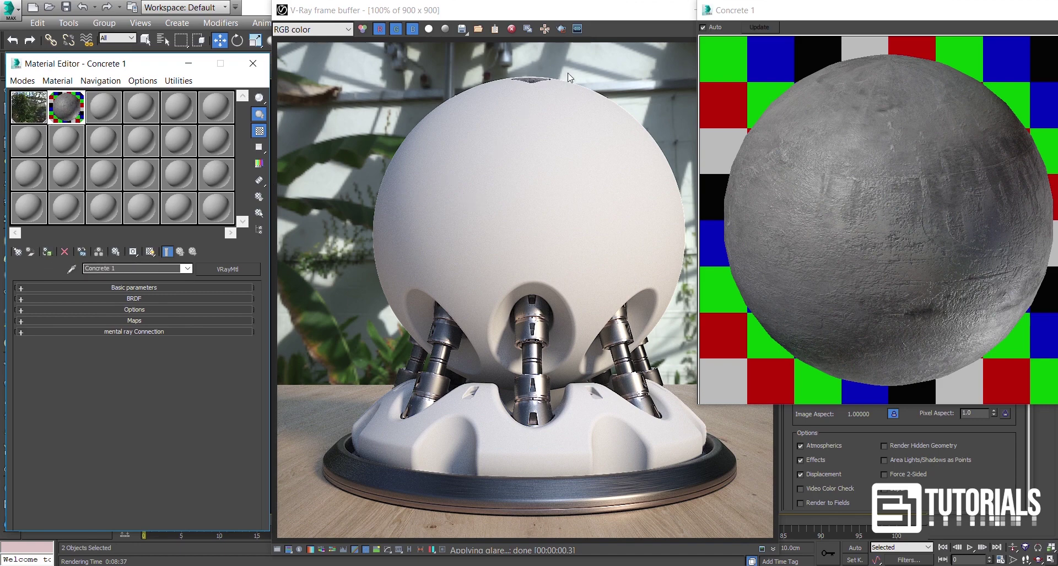
left_click_drag(565, 17, 205, 69)
- Close the Concrete 1 preview window and the Render Setup dialog
left_click_drag(1052, 15, 858, 63)
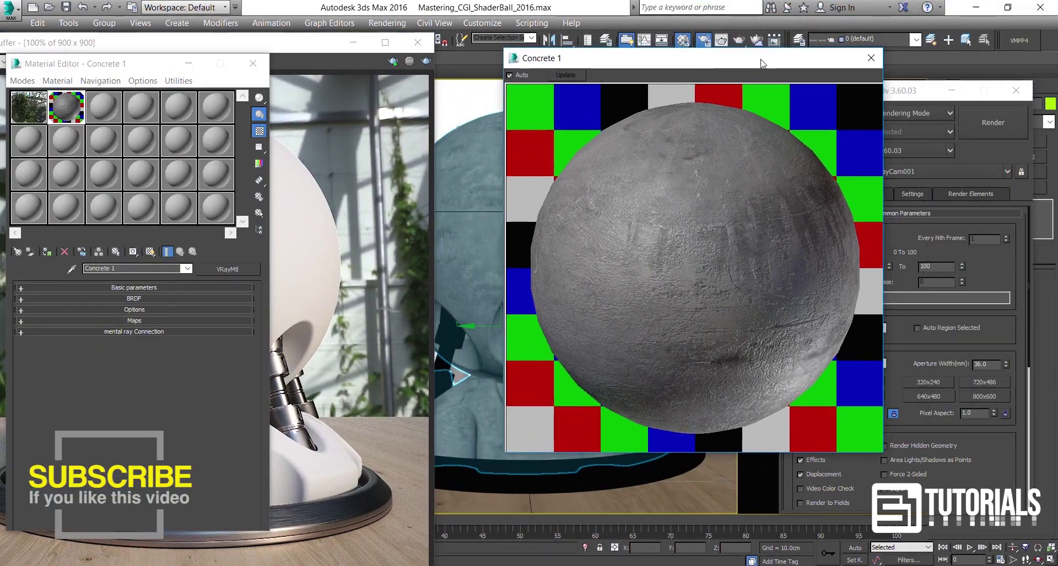
left_click(869, 58)
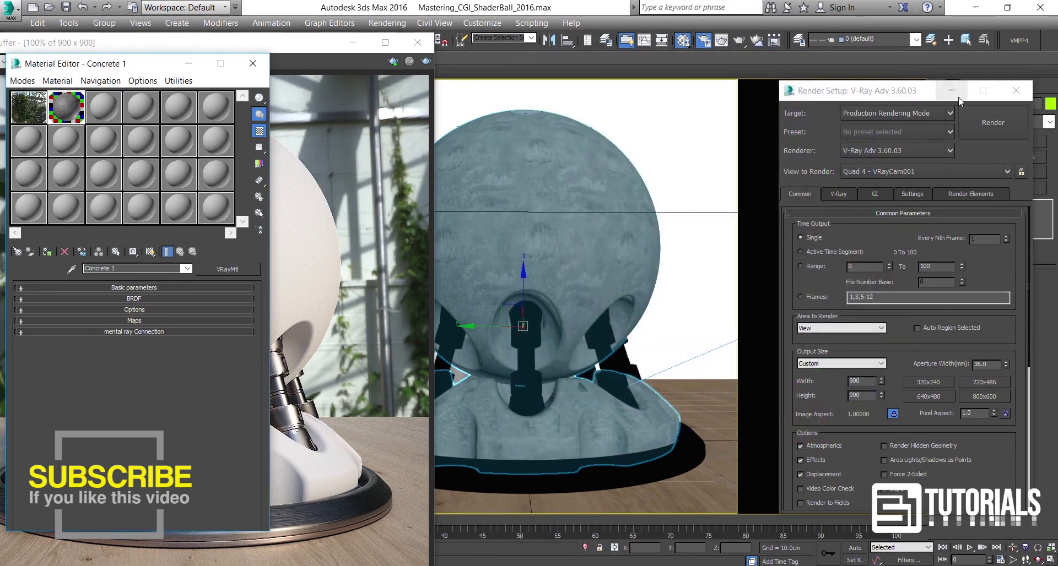
left_click_drag(886, 94, 861, 95)
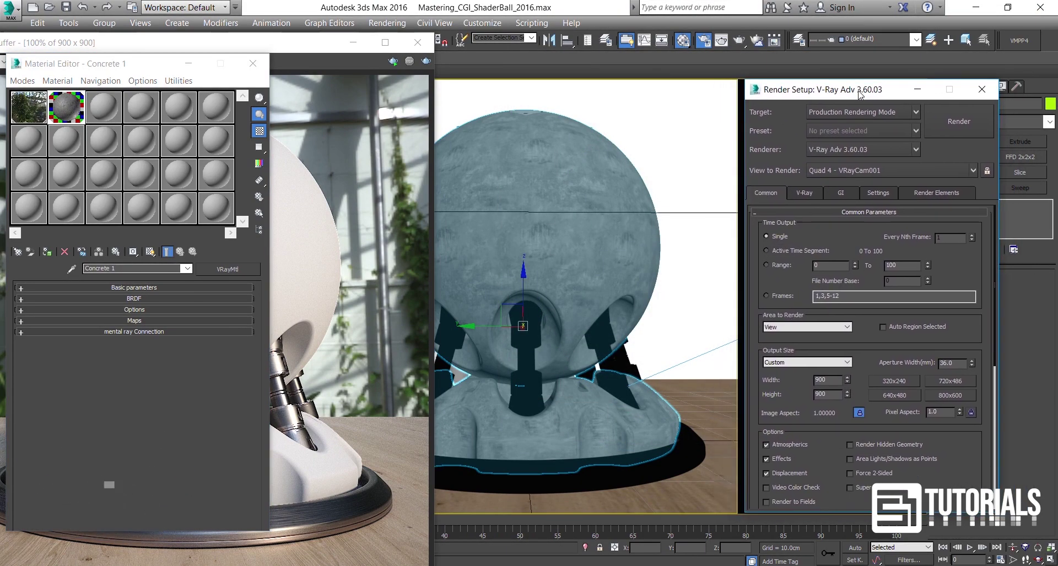
left_click(981, 90)
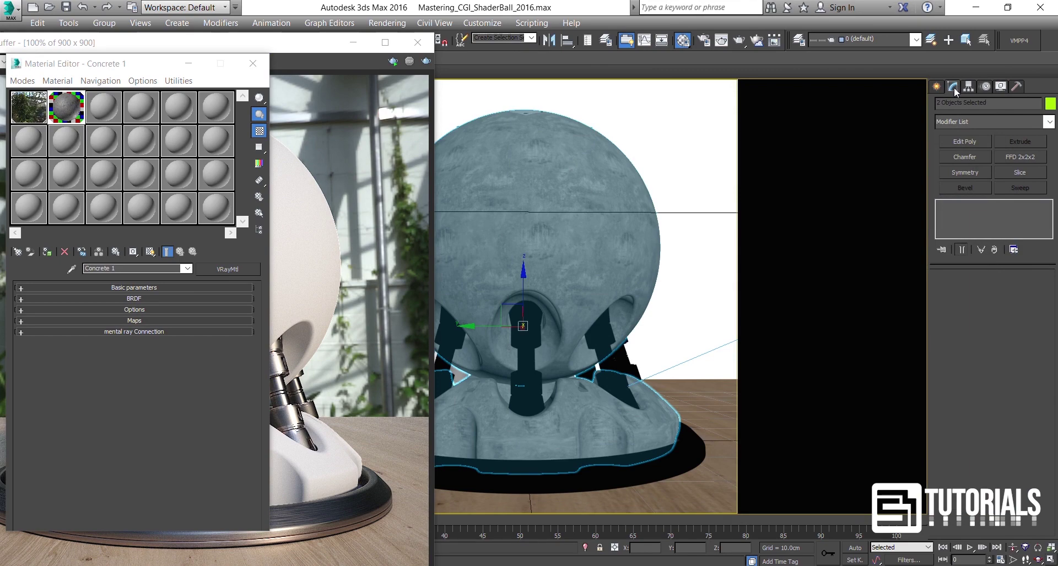
- Add a UVW Map modifier with Box mapping, 50 cm length, width and height
left_click(960, 121)
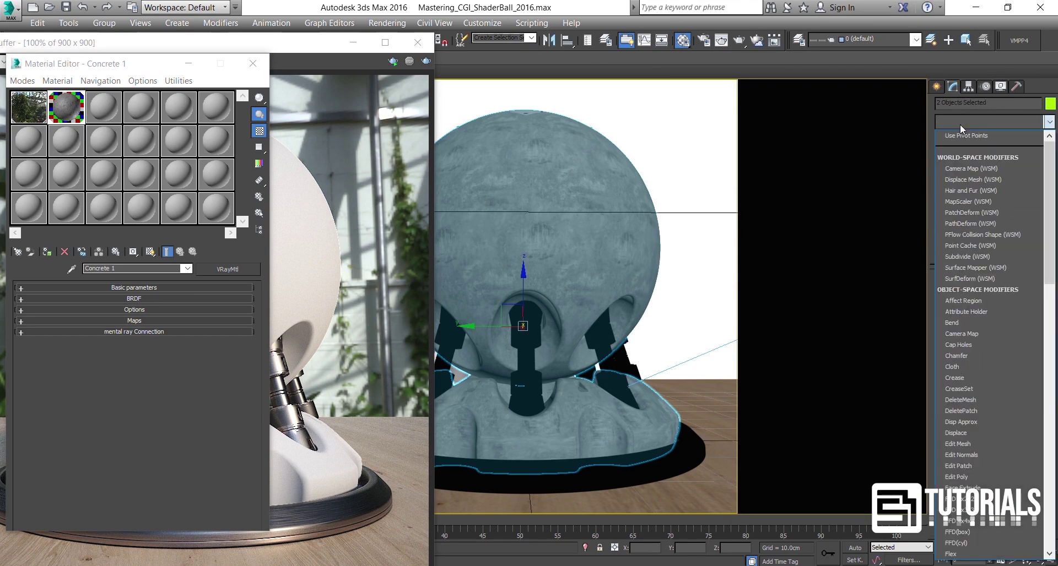
type("uvw")
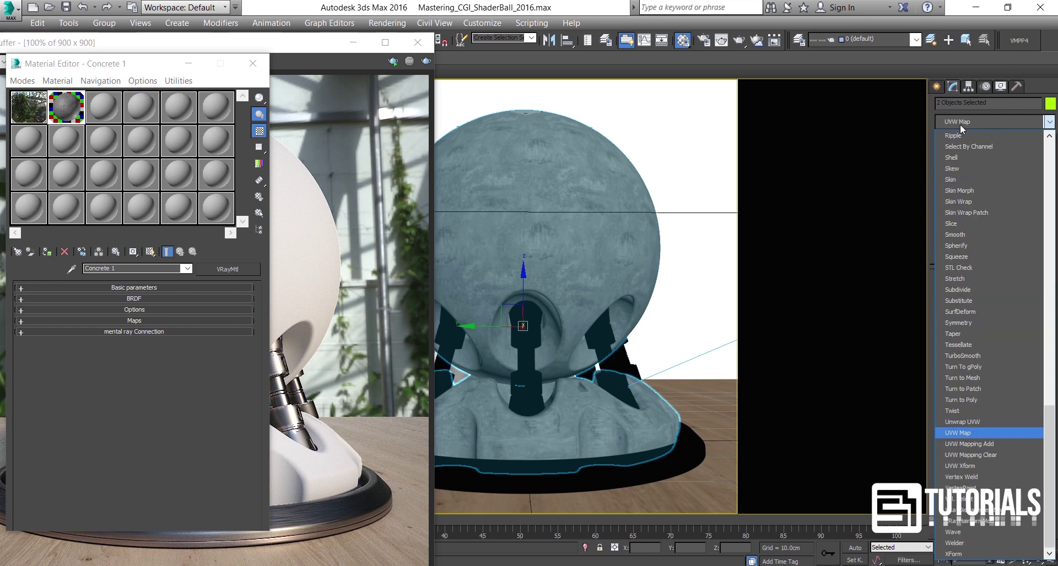
key("Return")
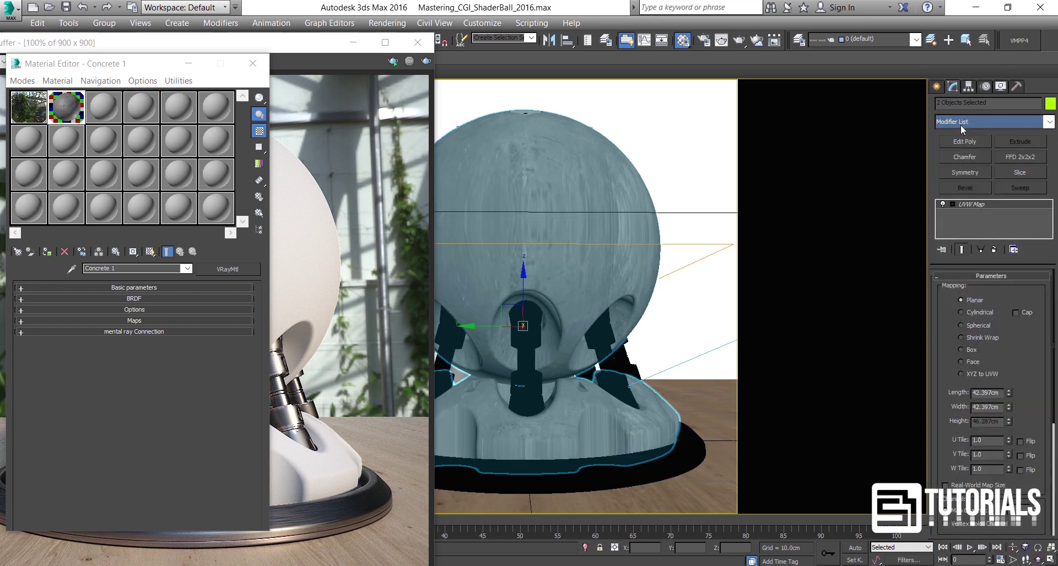
left_click(968, 353)
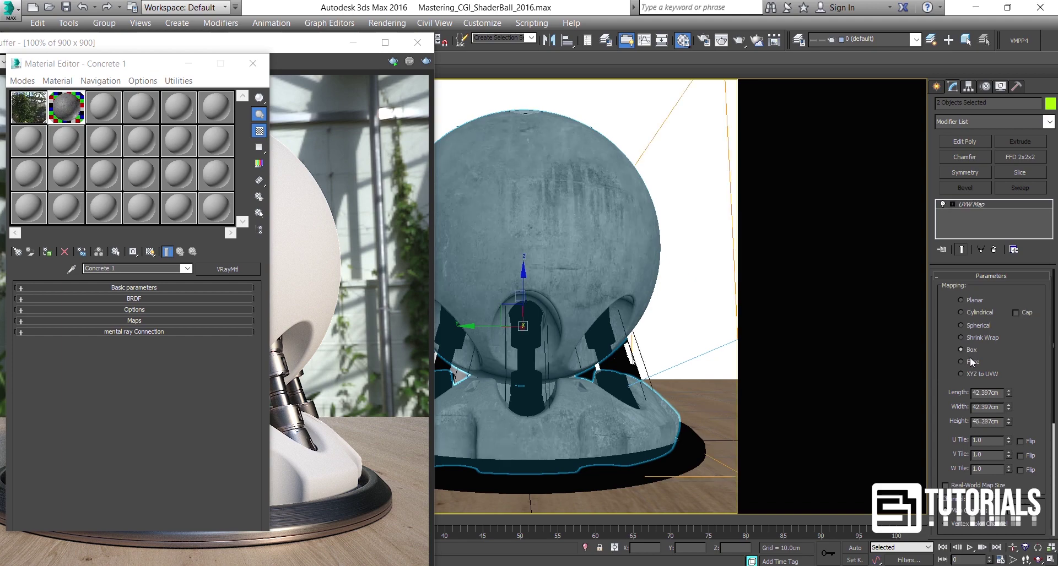
double_click(1001, 392)
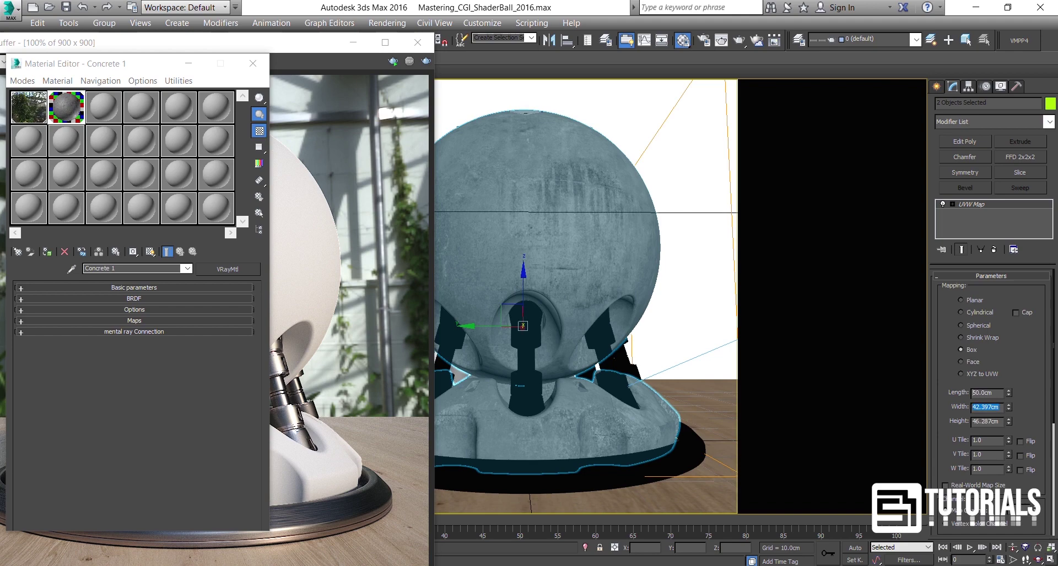
type("50")
type("50")
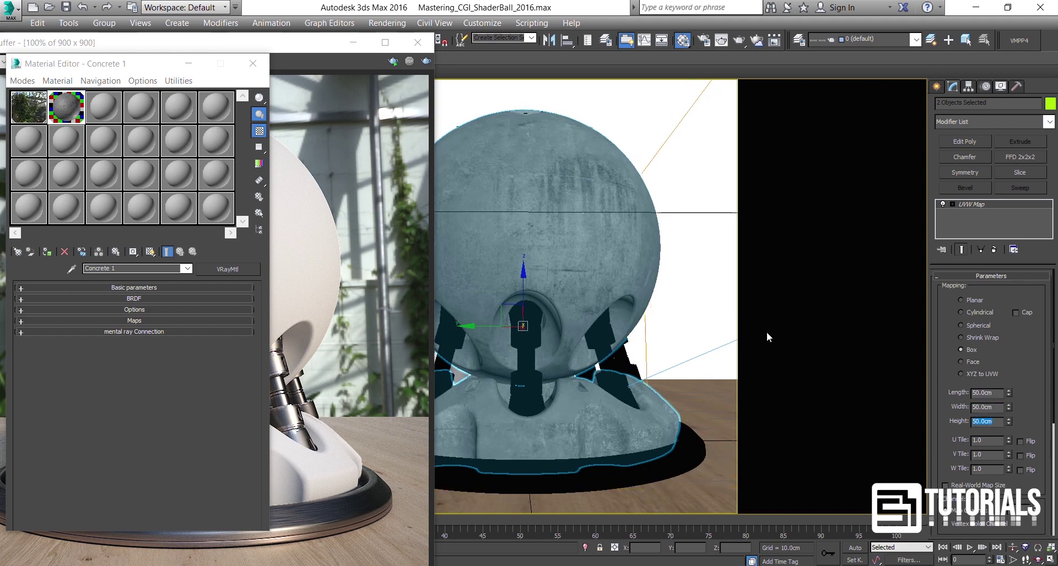
left_click_drag(321, 49, 686, 28)
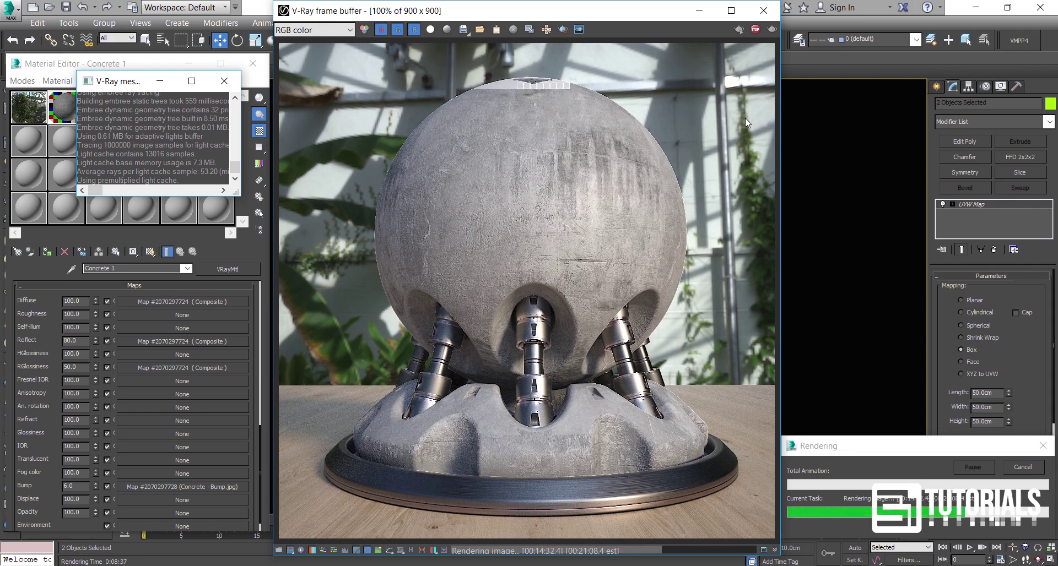
- Zoom around the concrete render, then drag the A/B divider to compare the brick render
scroll(545, 253, "up", 1)
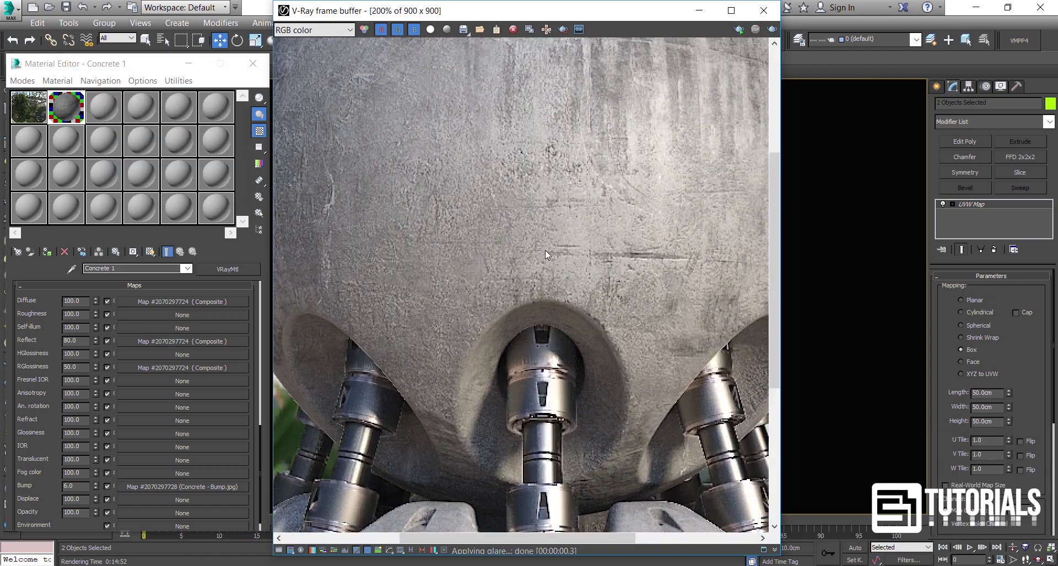
scroll(585, 249, "down", 1)
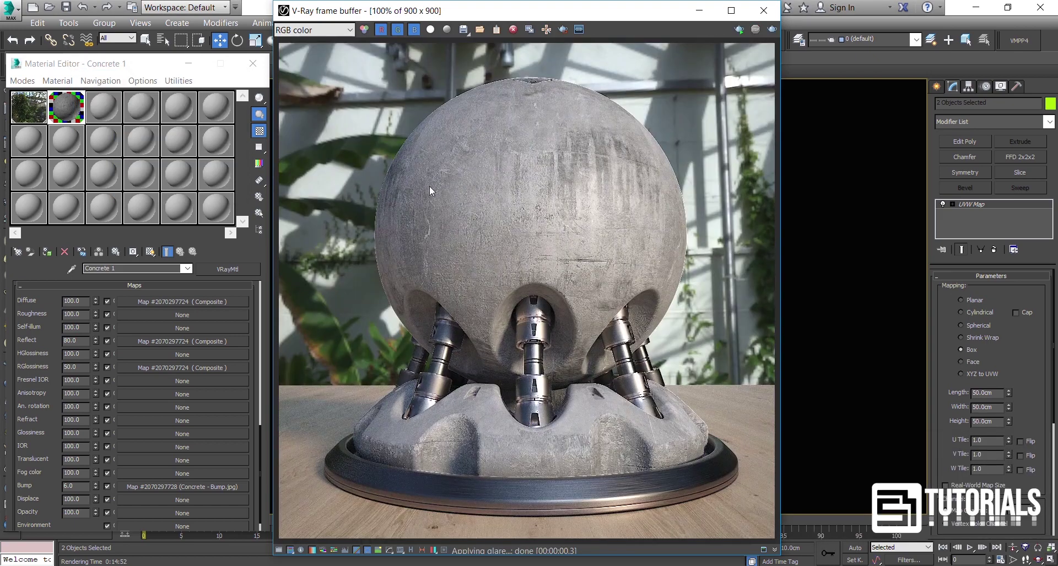
scroll(416, 176, "up", 1)
scroll(451, 227, "down", 1)
scroll(439, 437, "up", 1)
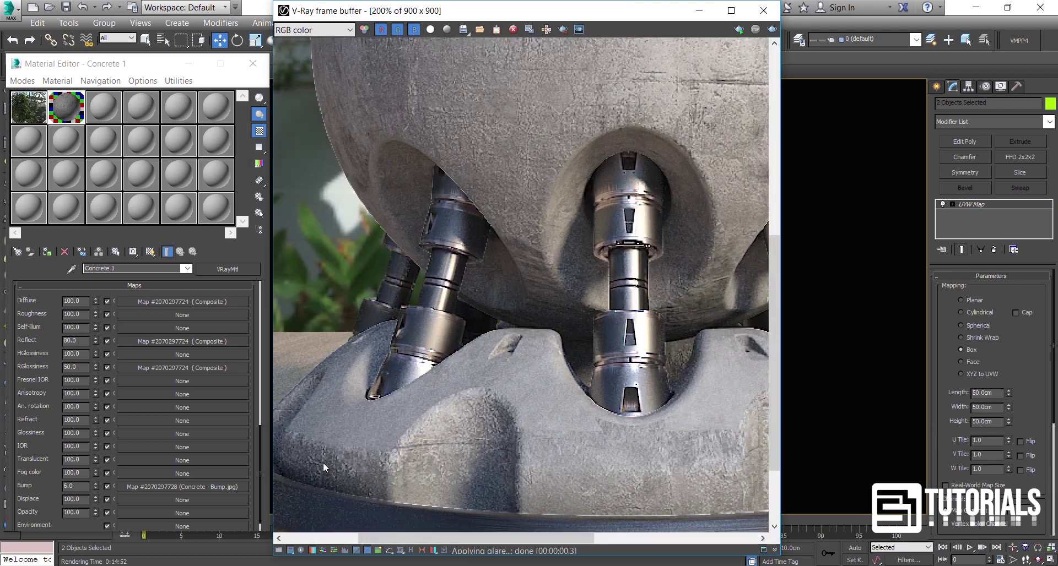
scroll(323, 467, "up", 1)
scroll(391, 453, "down", 1)
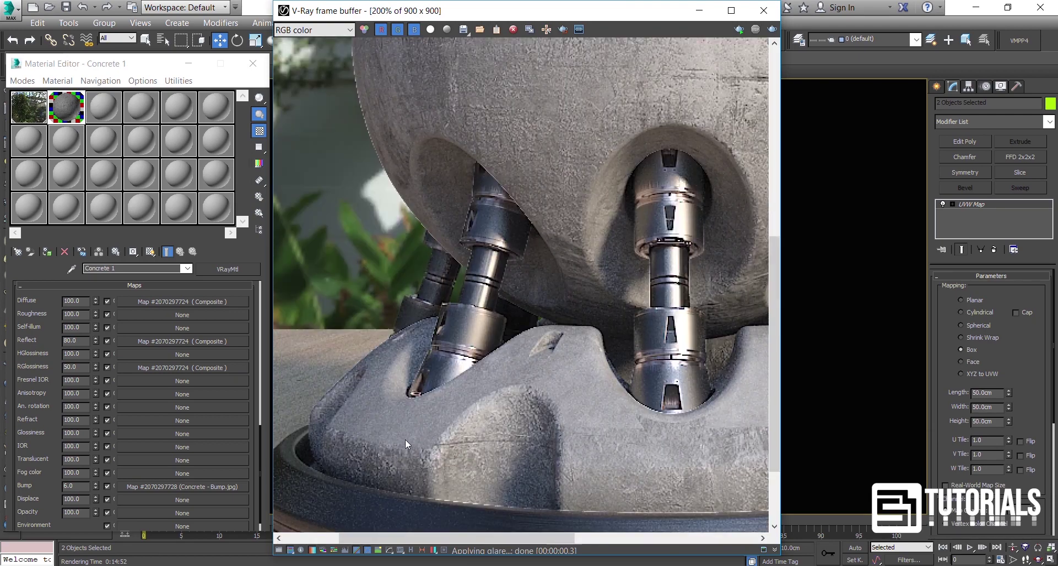
scroll(405, 441, "down", 1)
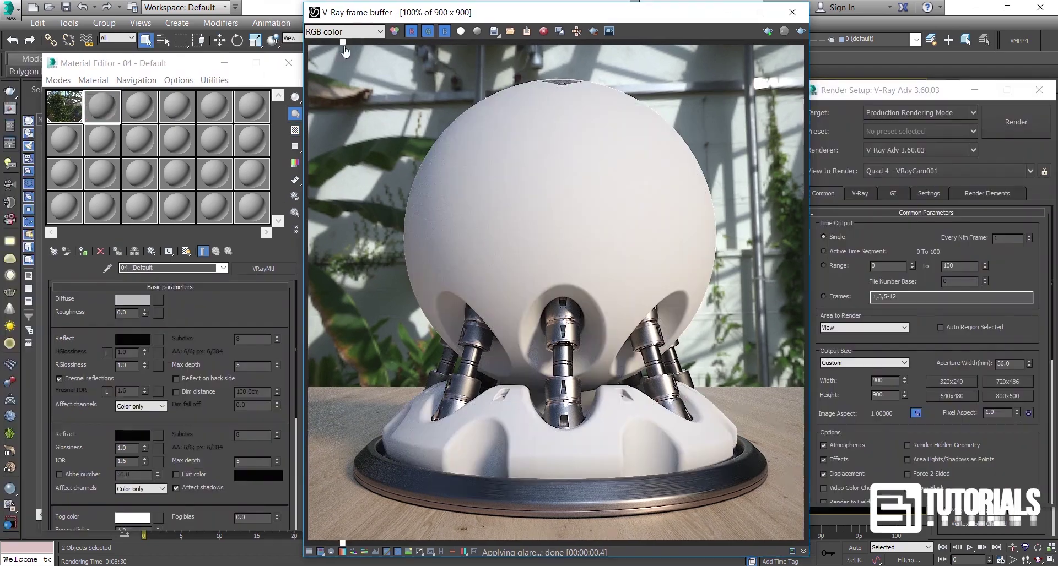
left_click_drag(331, 61, 755, 63)
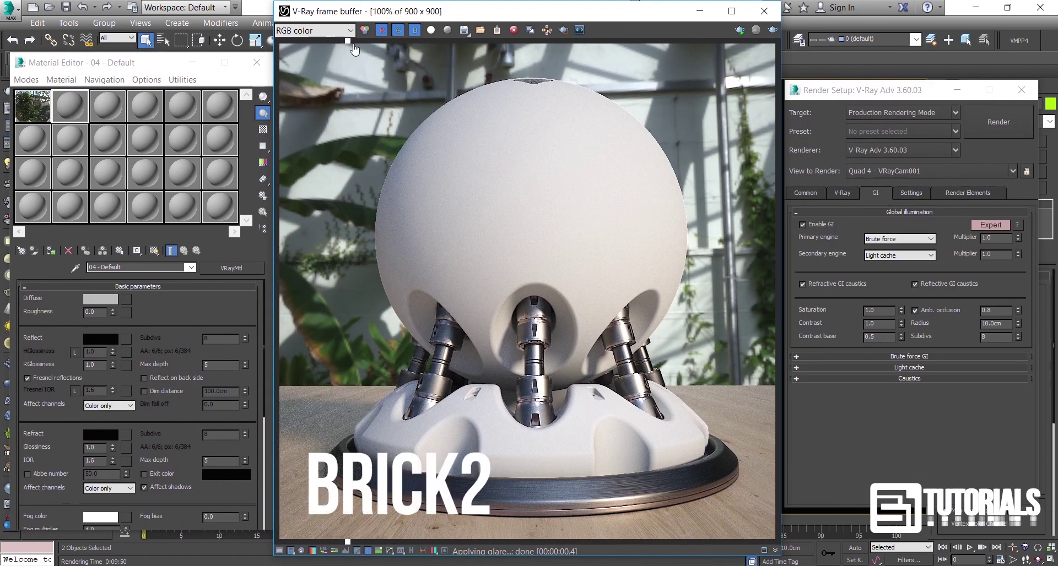
- Drag the comparison divider to reveal more of the brick render
left_click_drag(357, 52, 670, 58)
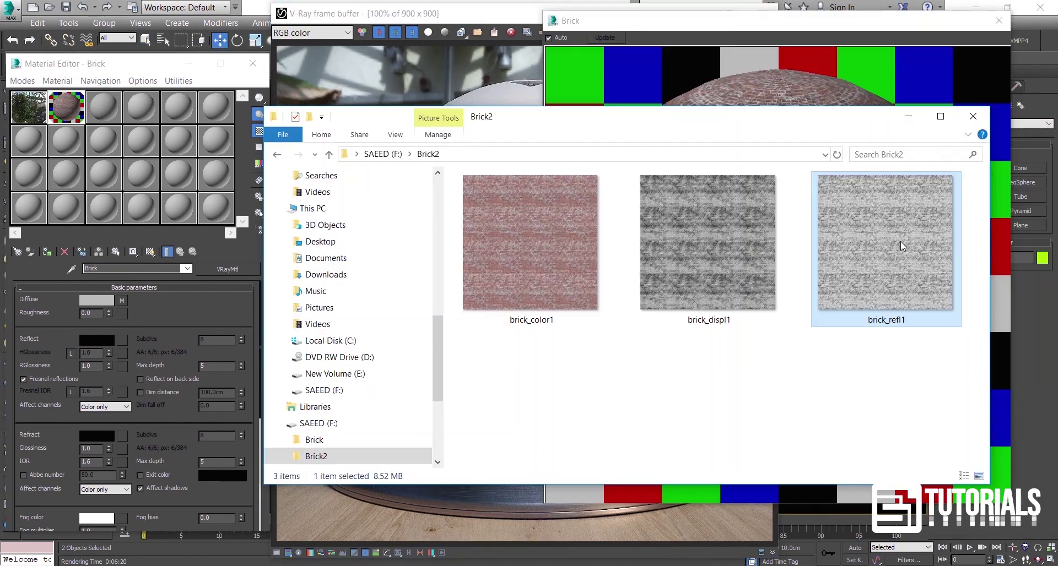
left_click_drag(900, 241, 123, 343)
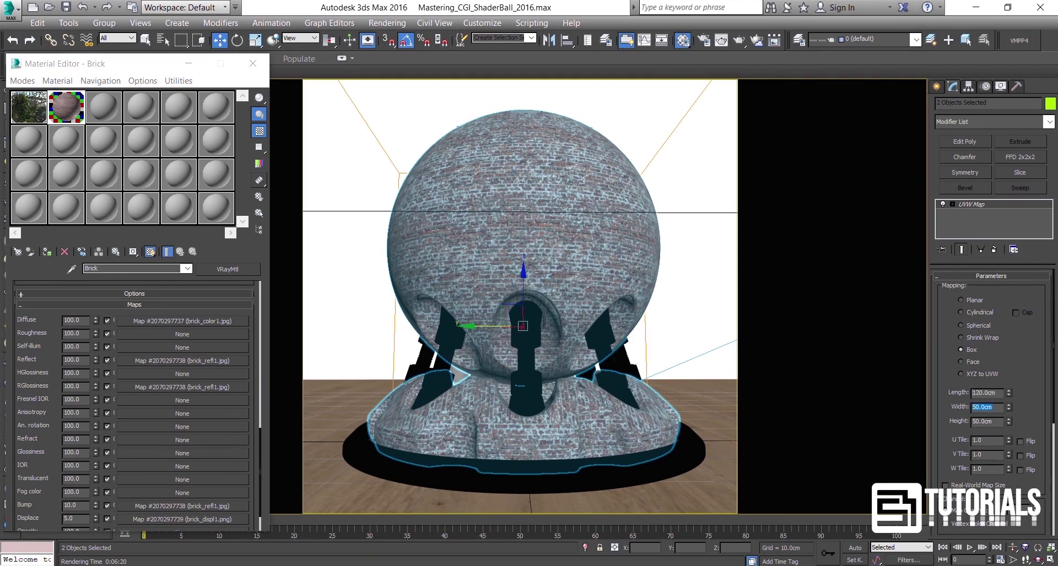
- Set the UVW Map height to 120 cm and zoom in on the brick render
type("120")
type("120")
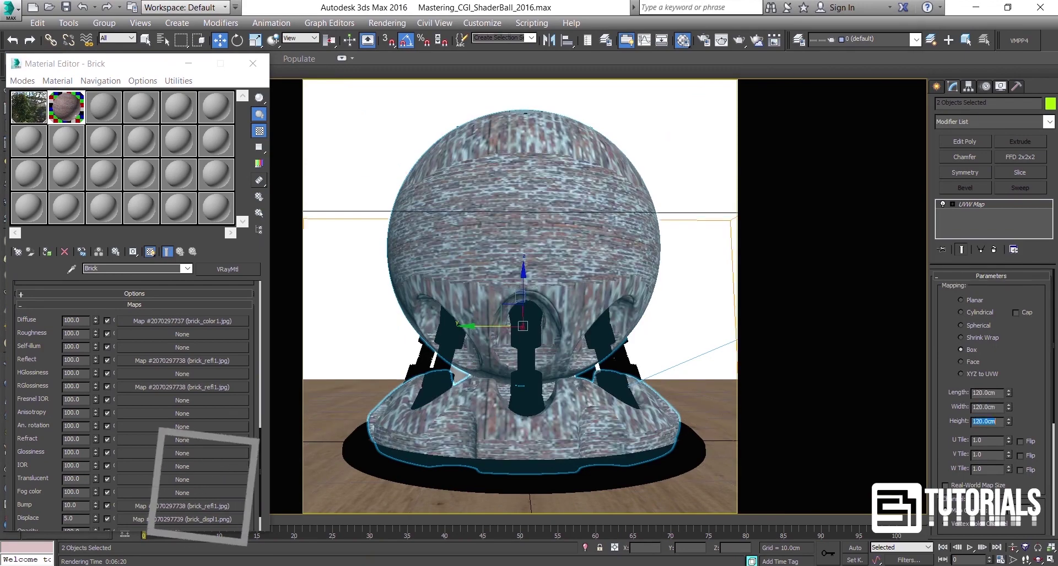
key("Return")
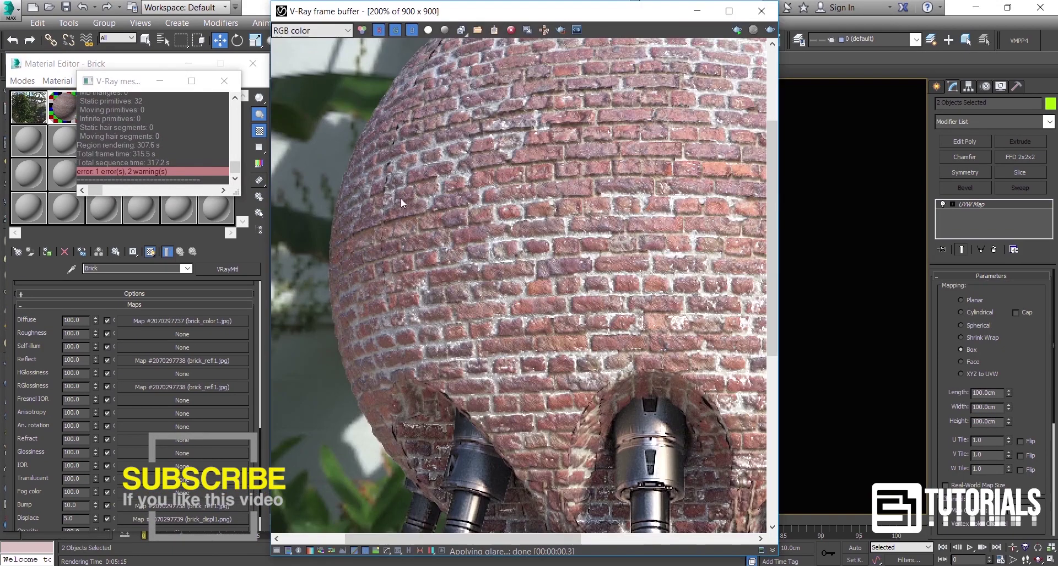
scroll(386, 153, "up", 1)
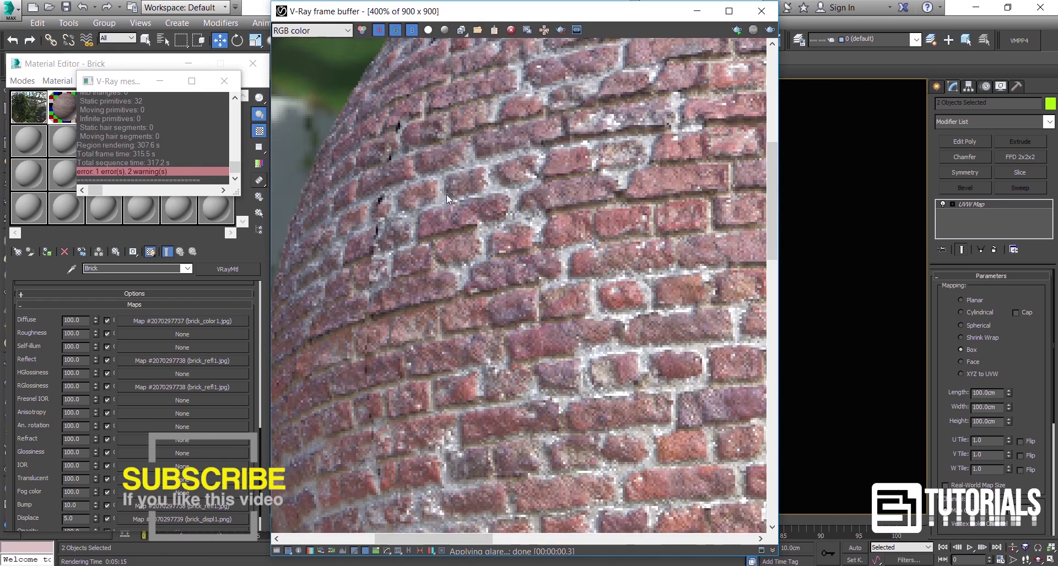
scroll(465, 305, "down", 1)
scroll(440, 270, "up", 1)
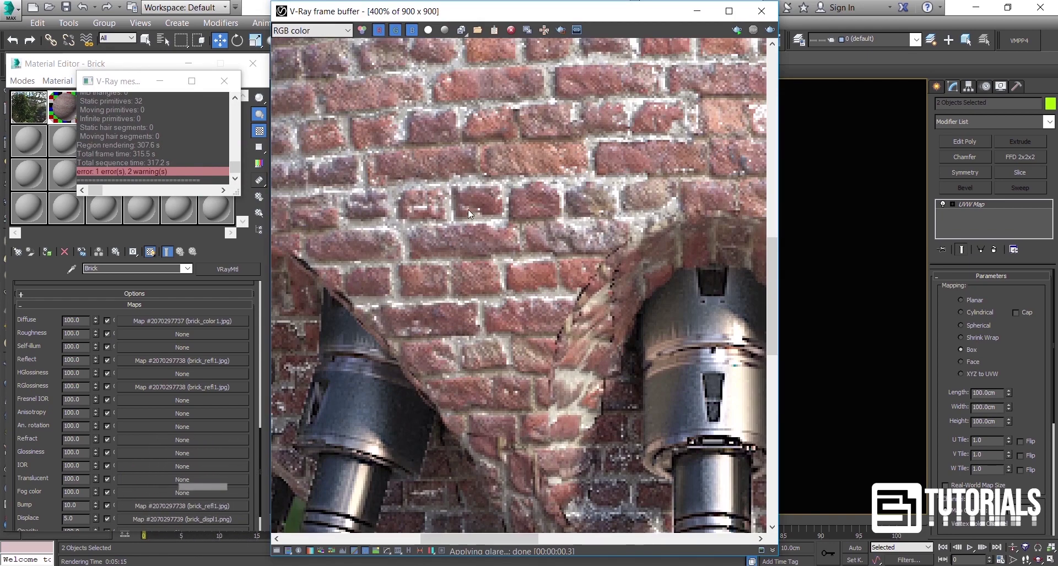